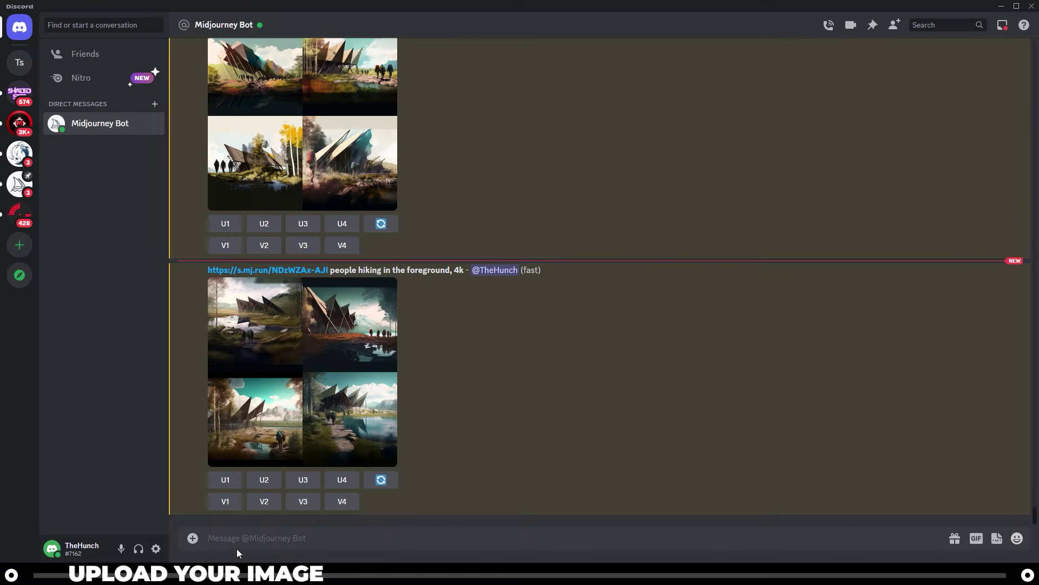
# - Upload the Sketch image from Youtube > Videos > 073 tutorial > Exports > Video 5 to the bot chat
pyautogui.click(193, 538)
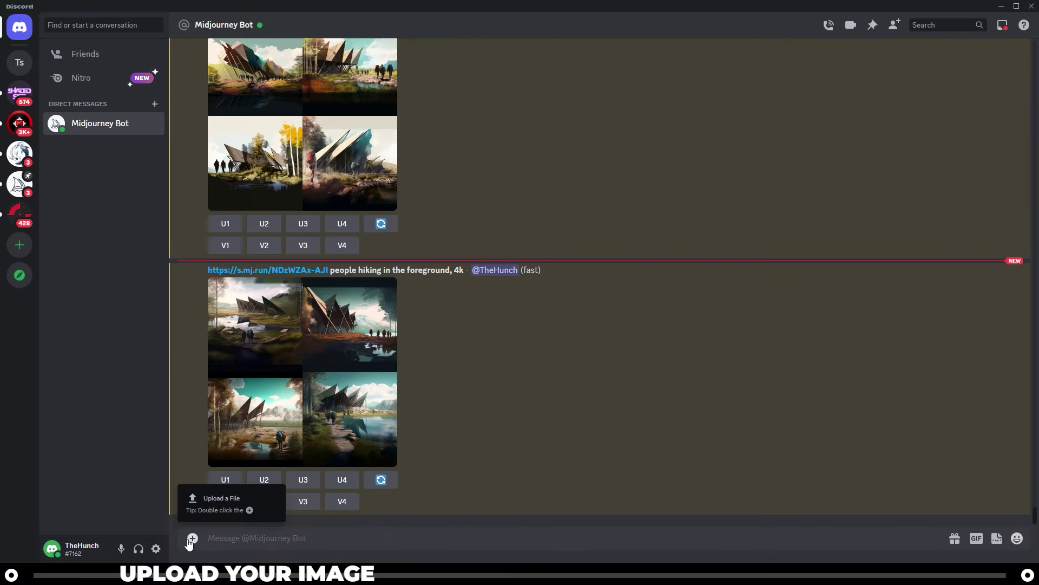
pyautogui.click(220, 507)
pyautogui.click(150, 350)
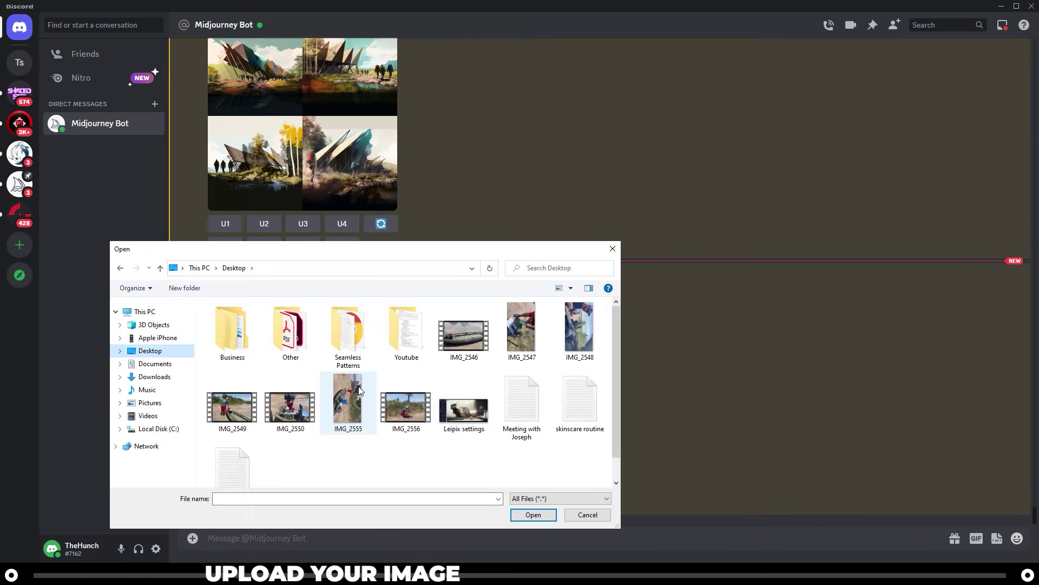
pyautogui.doubleClick(407, 330)
pyautogui.doubleClick(530, 328)
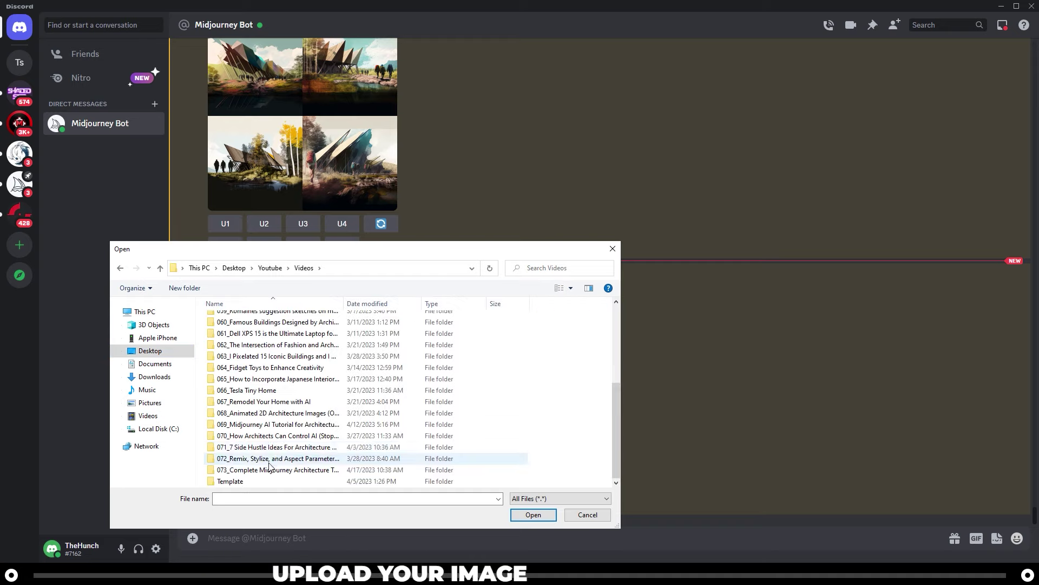
pyautogui.doubleClick(269, 469)
pyautogui.doubleClick(233, 333)
pyautogui.doubleClick(232, 367)
pyautogui.click(292, 331)
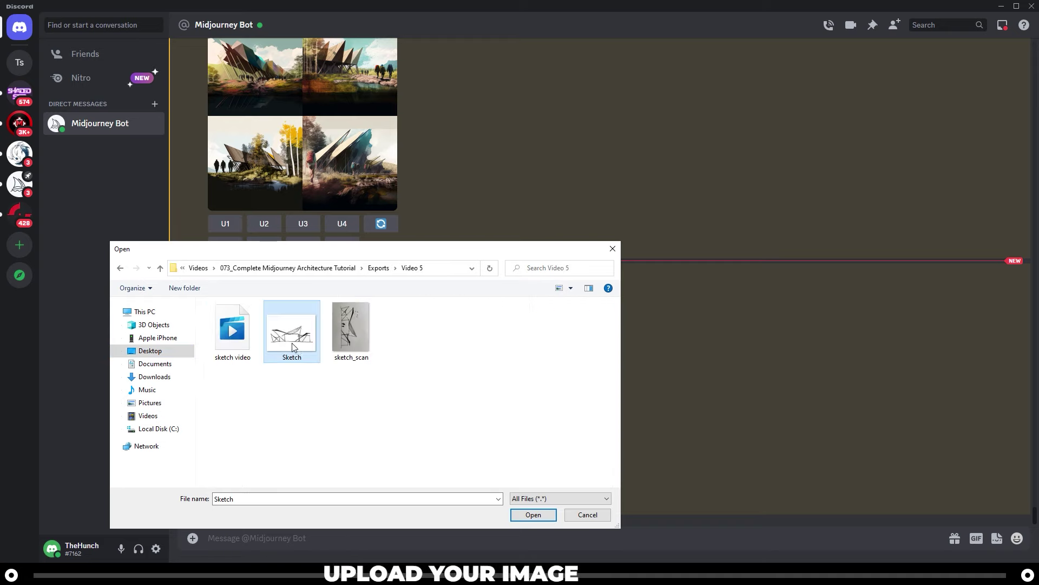
pyautogui.click(530, 516)
pyautogui.press('Return')
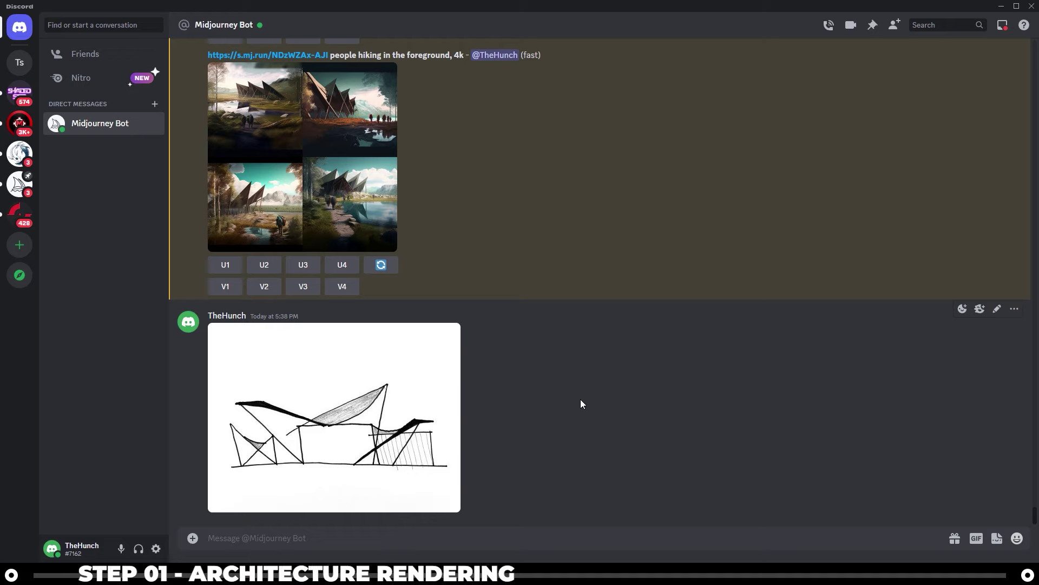
# - Submit /imagine with the sketch's link plus a sunny-day scene with clouds, pedestrians, trees, --ar 2:1
pyautogui.rightClick(383, 399)
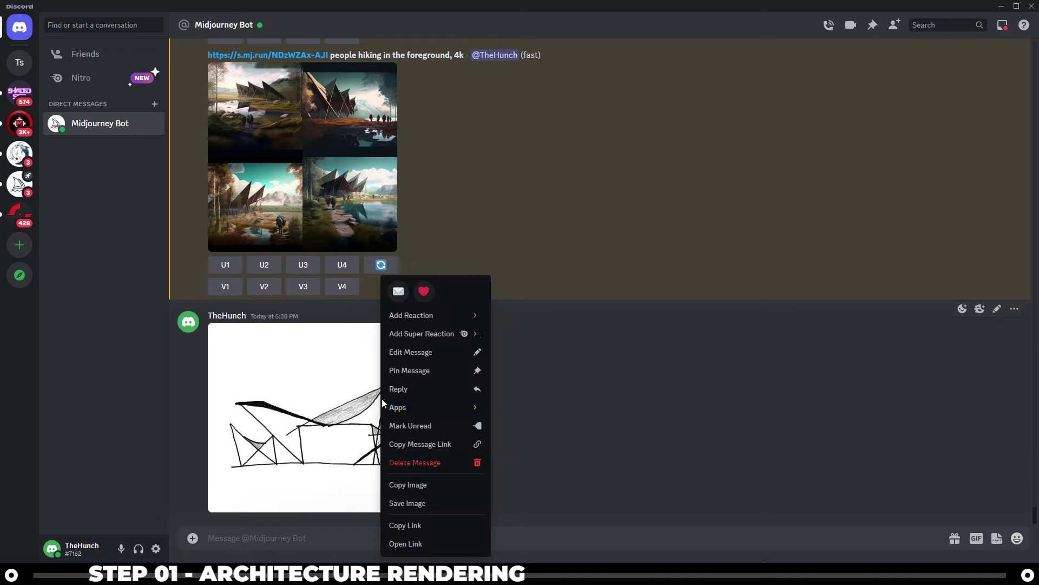
pyautogui.click(418, 525)
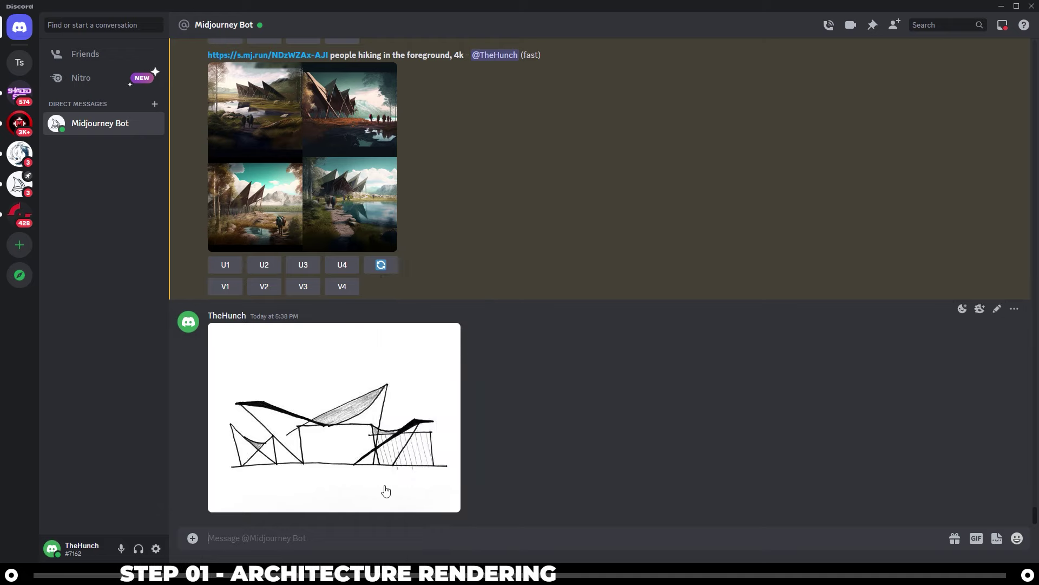
pyautogui.write('/imagi')
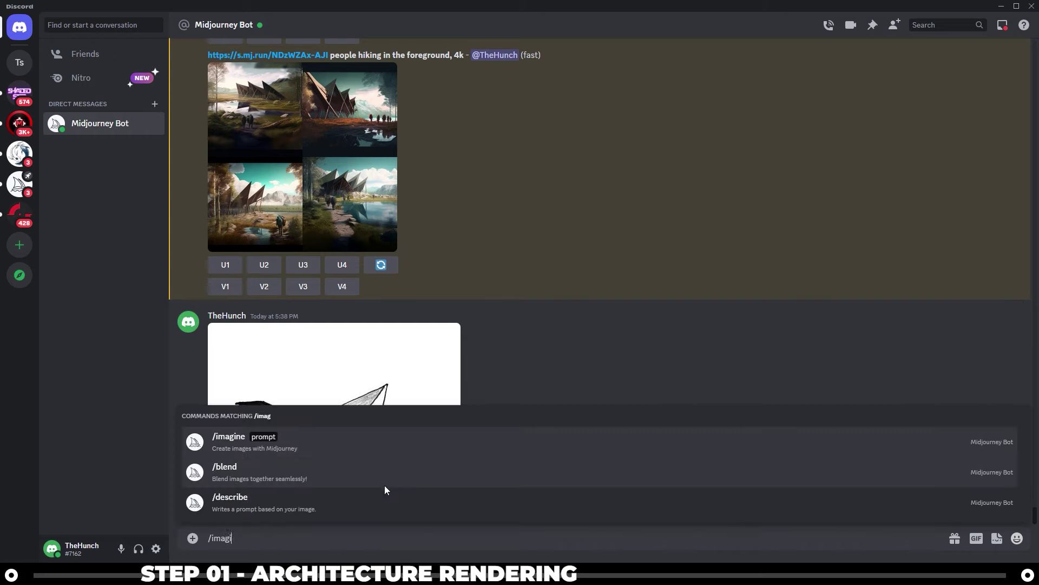
pyautogui.press('Tab')
pyautogui.hotkey('ctrl', 'v')
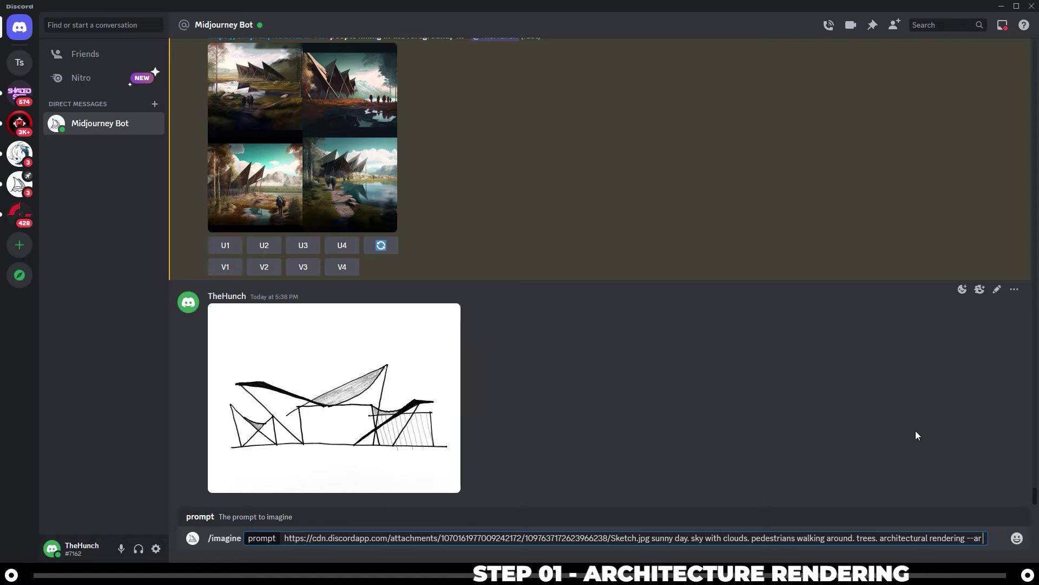
pyautogui.write('2:1')
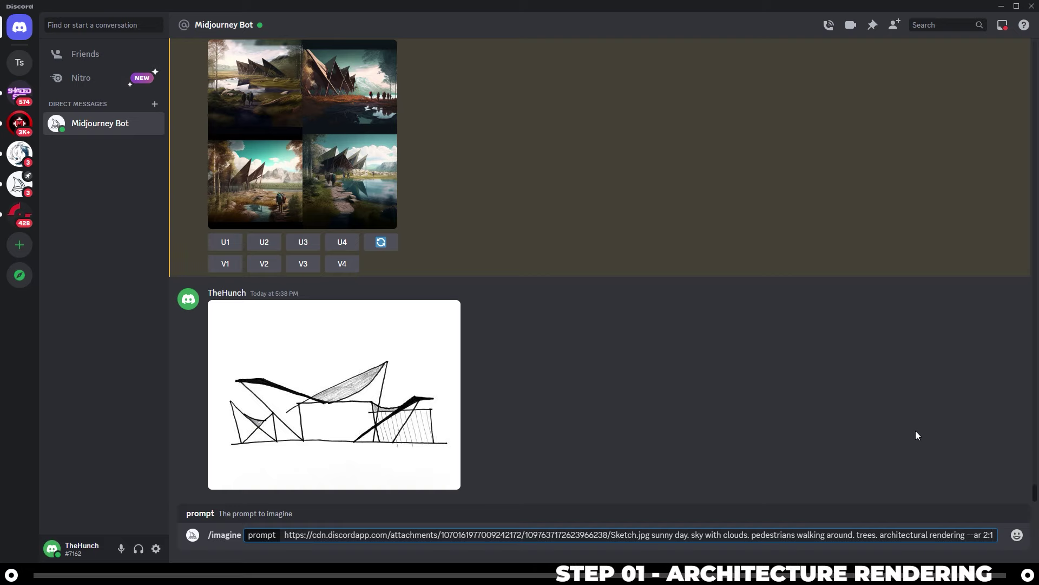
pyautogui.press('Return')
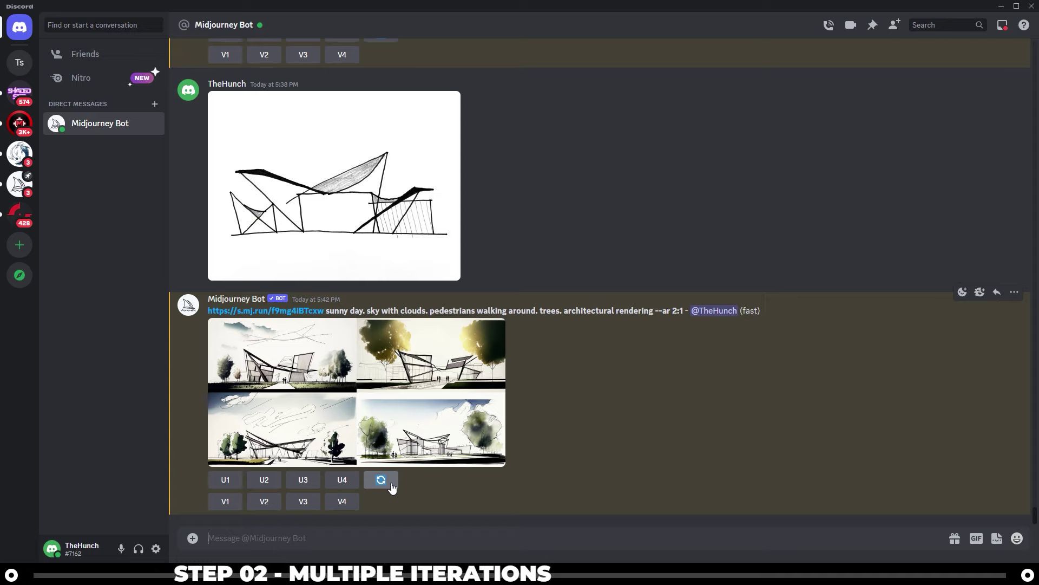
# - Re-roll the sketch prompt for a second grid and inspect the new renderings enlarged
pyautogui.click(391, 485)
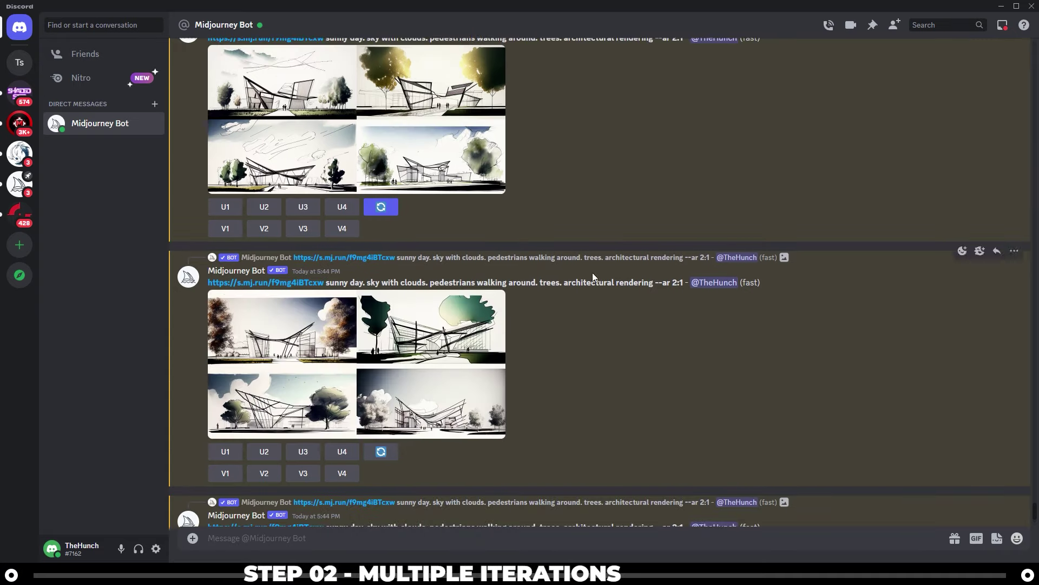
pyautogui.click(426, 131)
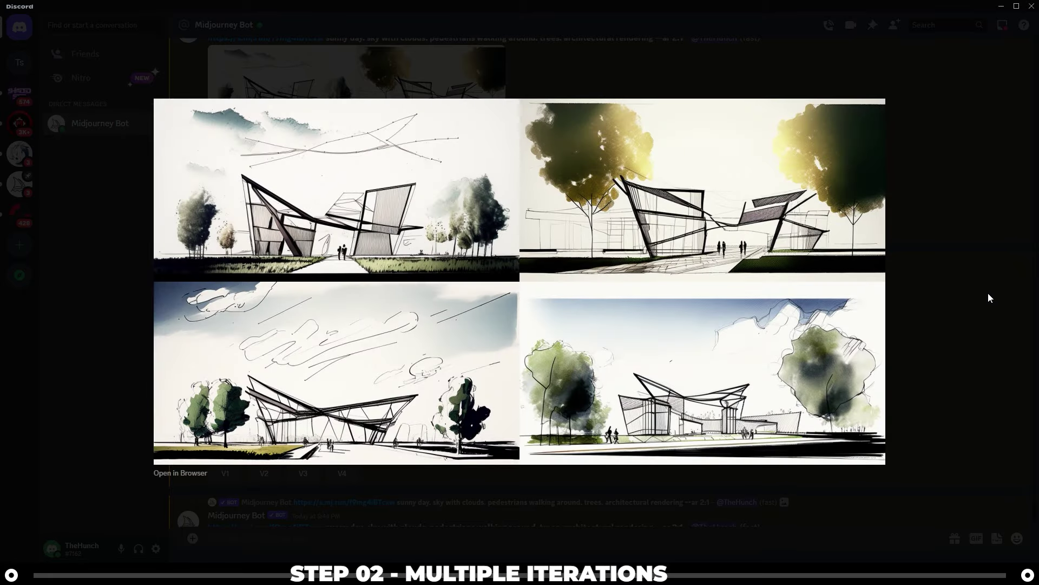
pyautogui.click(989, 293)
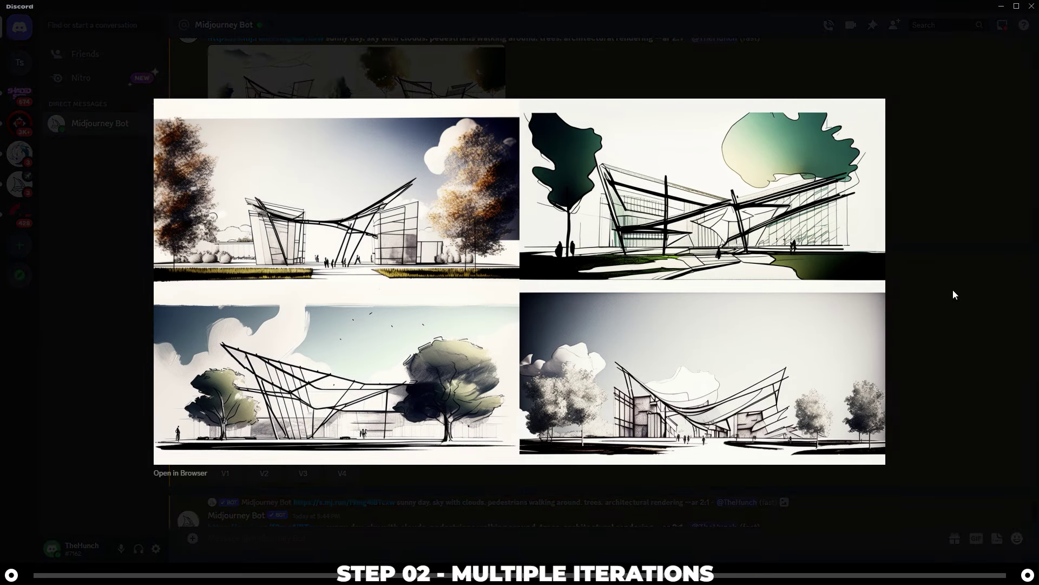
pyautogui.click(953, 294)
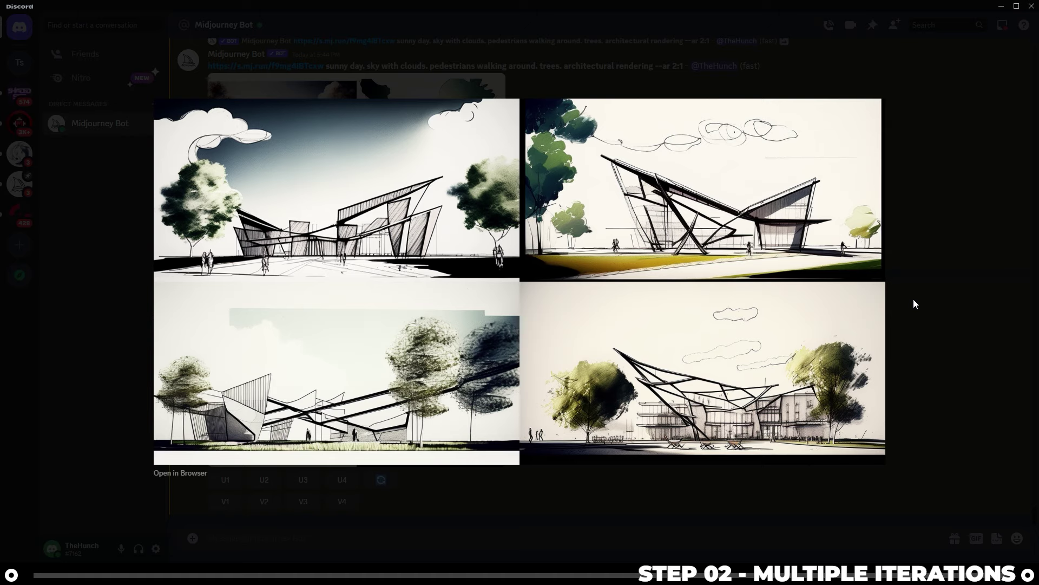
pyautogui.click(521, 476)
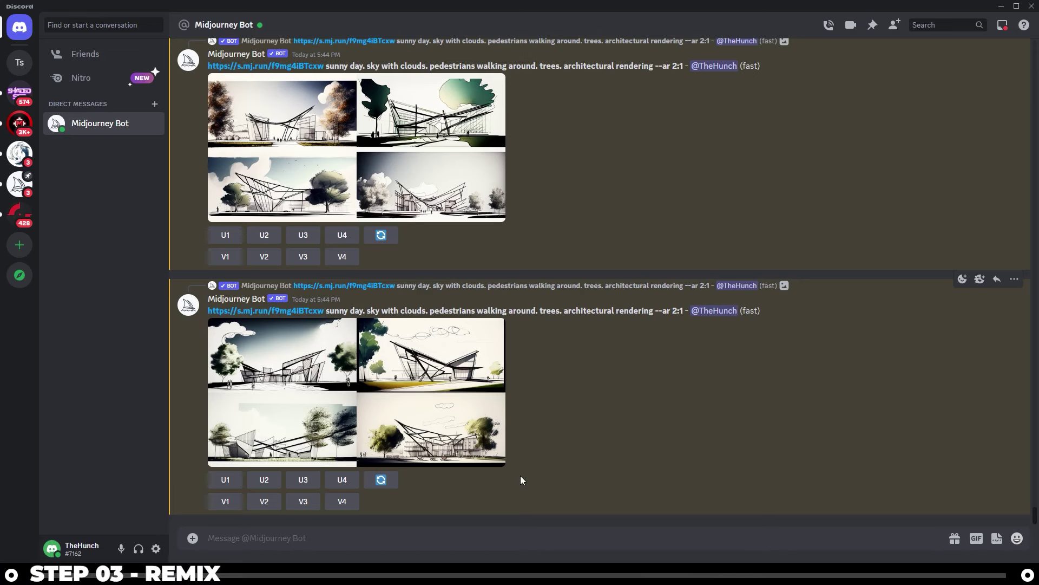
# - Send /settings to Midjourney and switch on Remix mode
pyautogui.write('/settings')
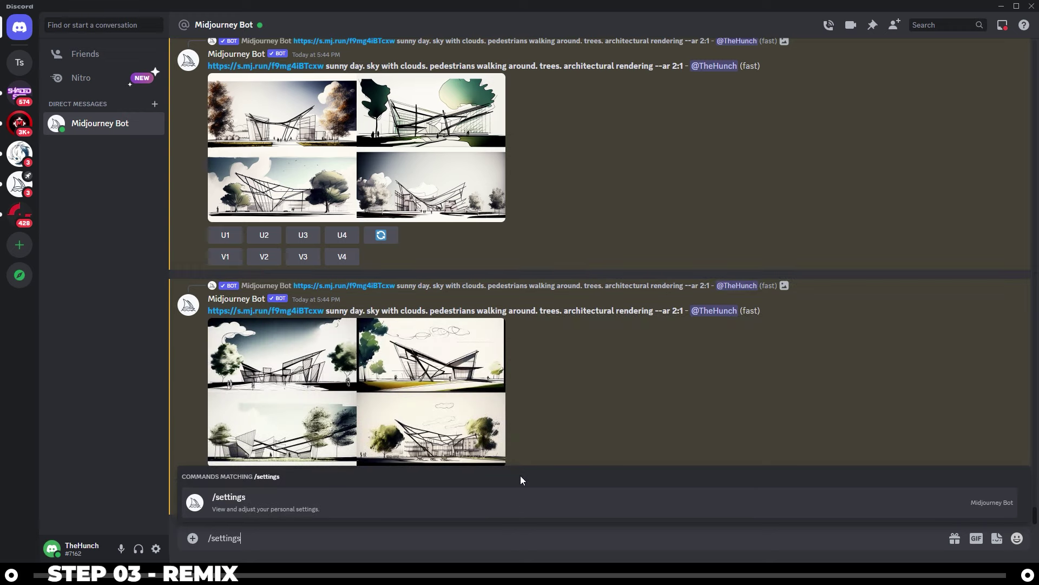
pyautogui.press('Tab')
pyautogui.press('Return')
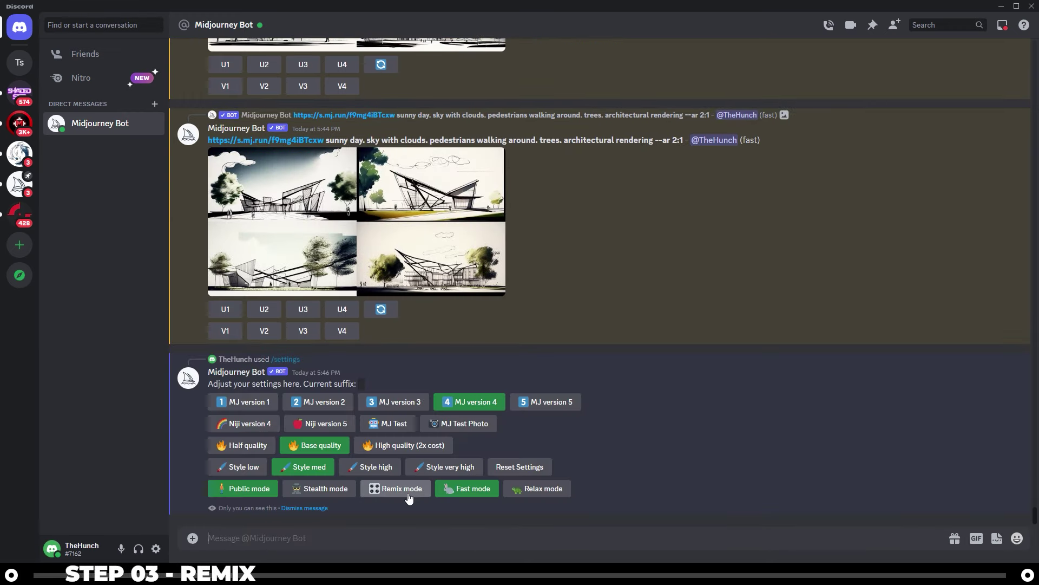
pyautogui.click(416, 488)
pyautogui.scroll(7, 681, 358)
pyautogui.scroll(-5, 681, 358)
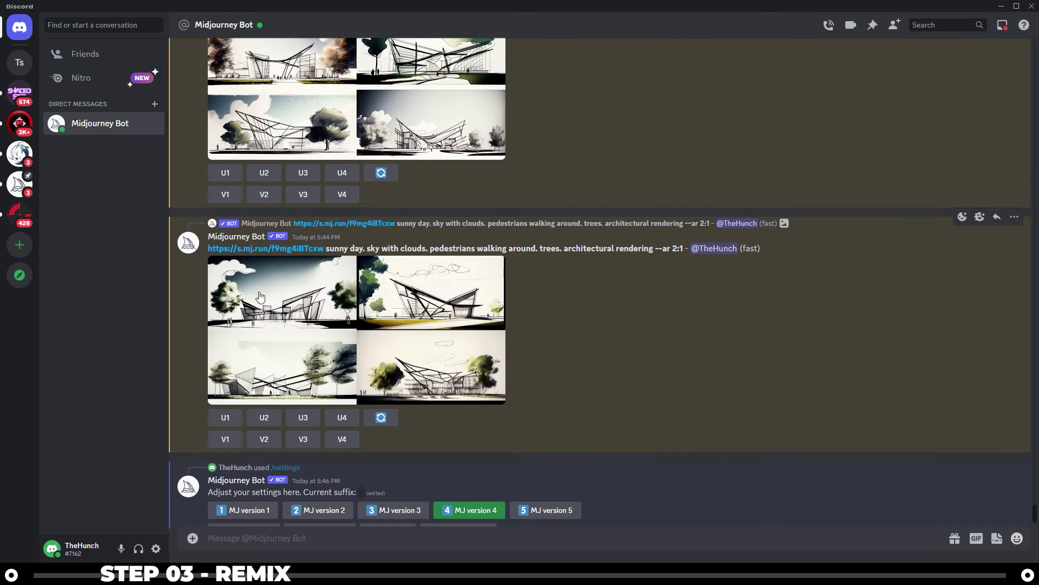
# - Request a V1 remix of the latest grid, trimming the prompt to 'architectural rendering --ar 2:1'
pyautogui.click(225, 439)
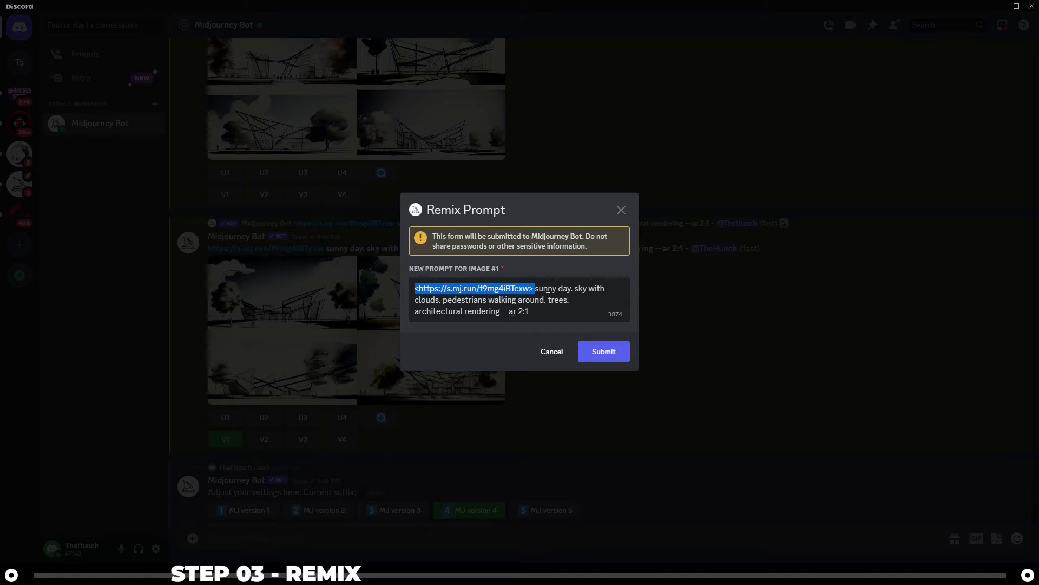
pyautogui.press('BackSpace')
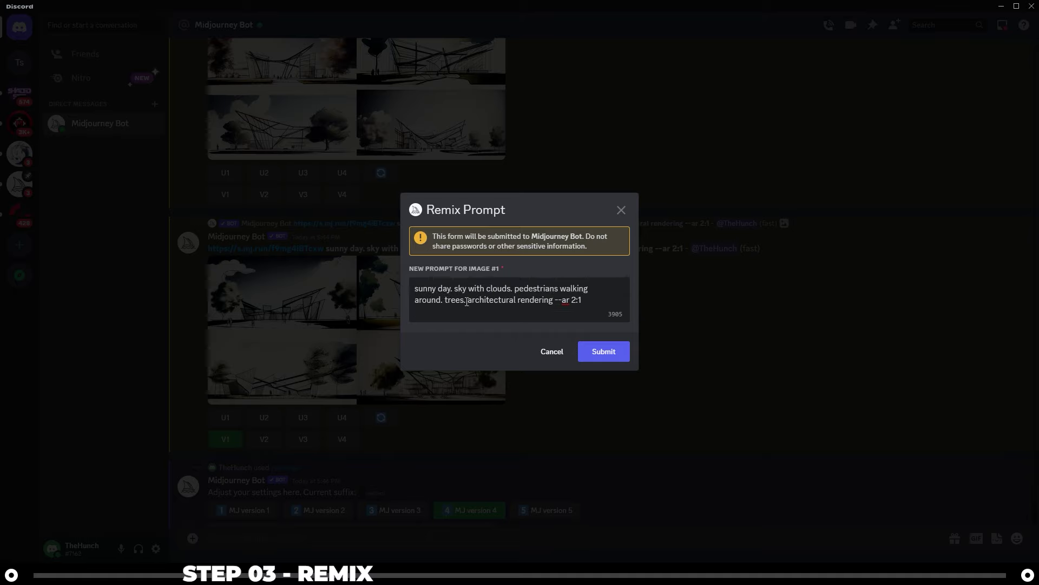
pyautogui.moveTo(467, 300); pyautogui.dragTo(323, 279)
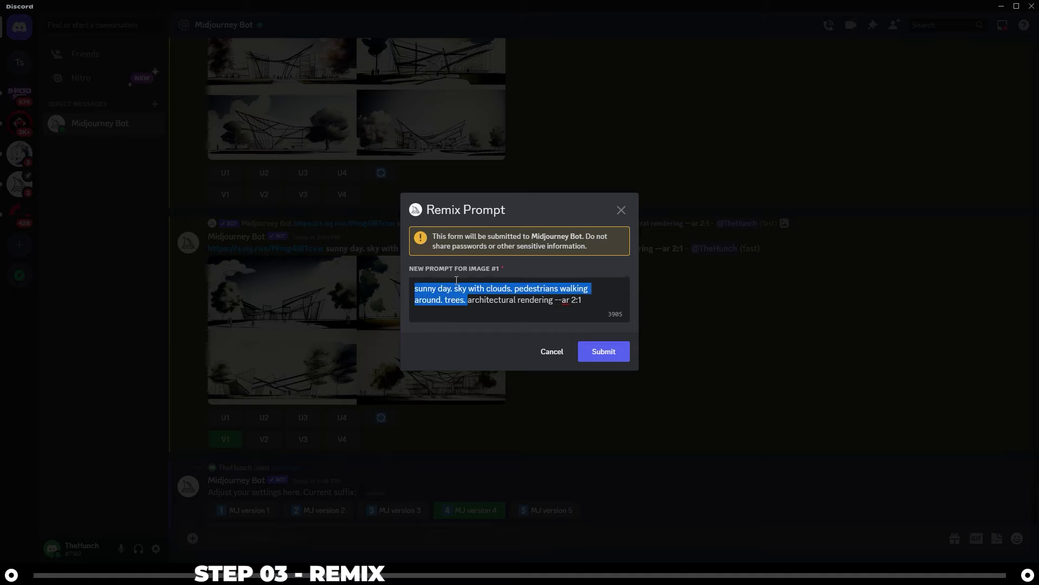
pyautogui.press('BackSpace')
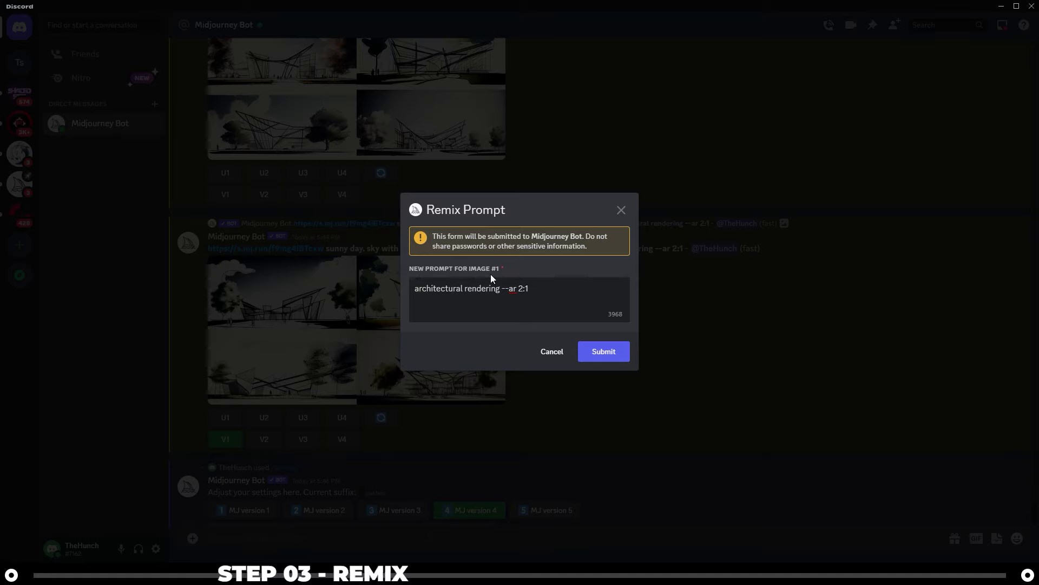
pyautogui.write(',')
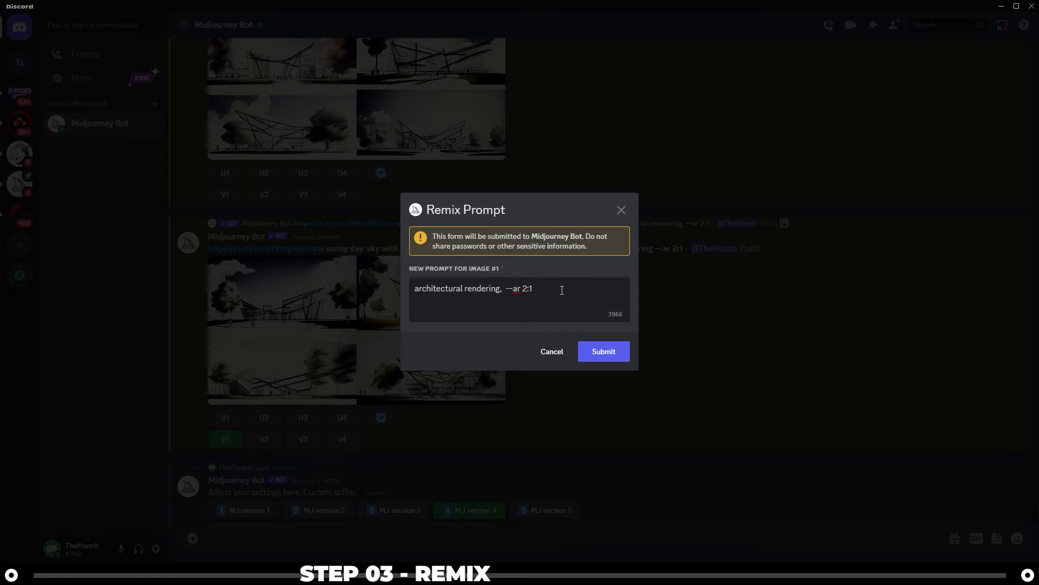
pyautogui.click(500, 288)
pyautogui.press('Delete')
pyautogui.press('Delete')
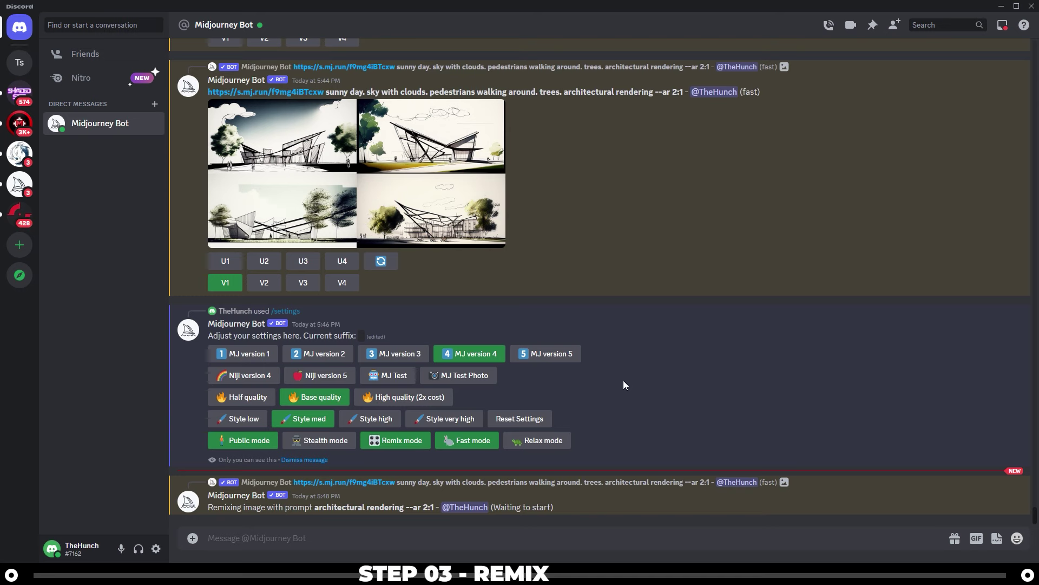
# - Inspect the second sketch grid enlarged
pyautogui.scroll(4, 593, 355)
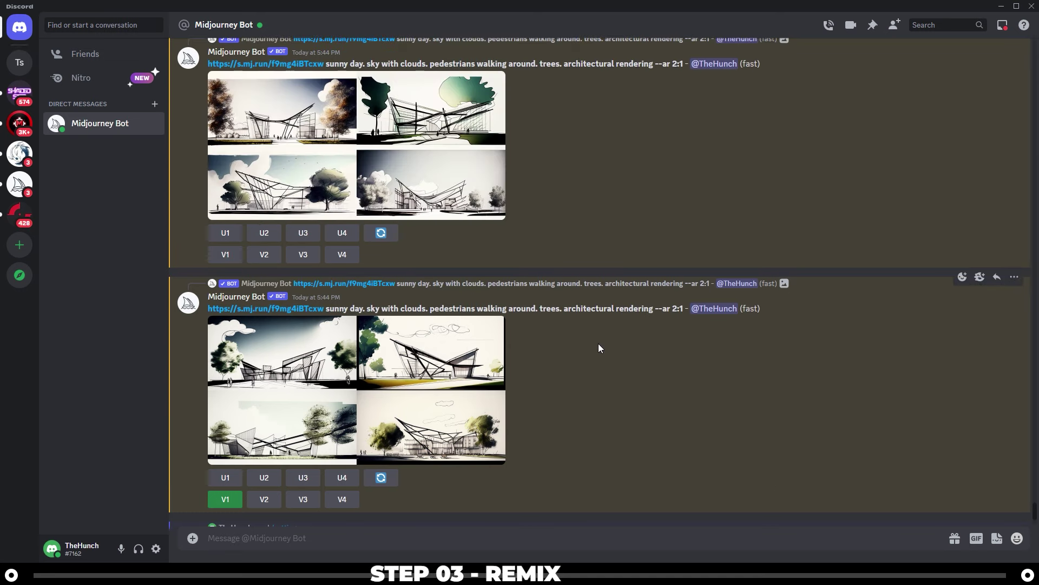
pyautogui.scroll(-1, 590, 319)
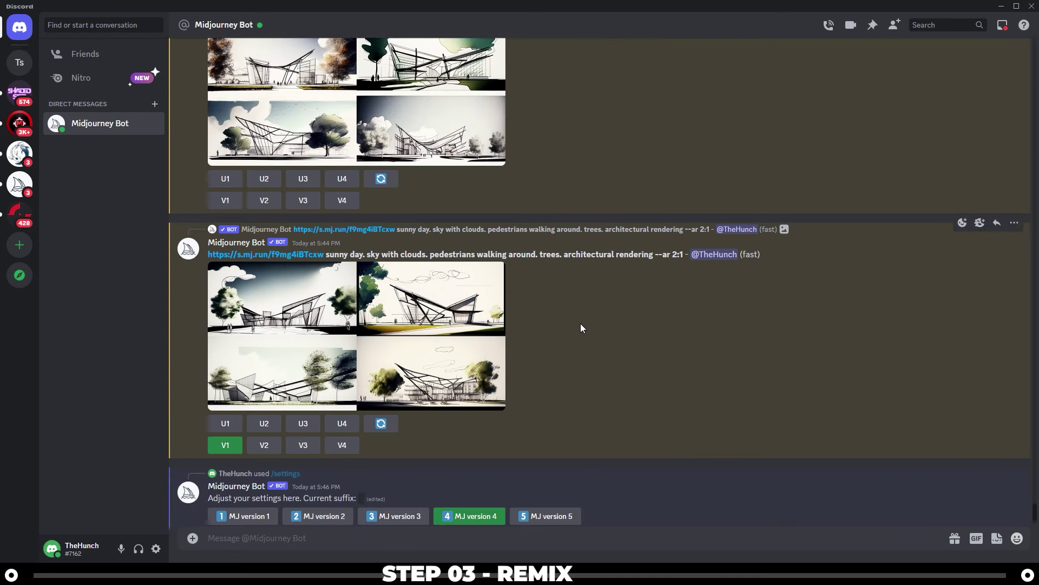
pyautogui.scroll(3, 577, 309)
pyautogui.scroll(-2, 573, 298)
pyautogui.click(477, 227)
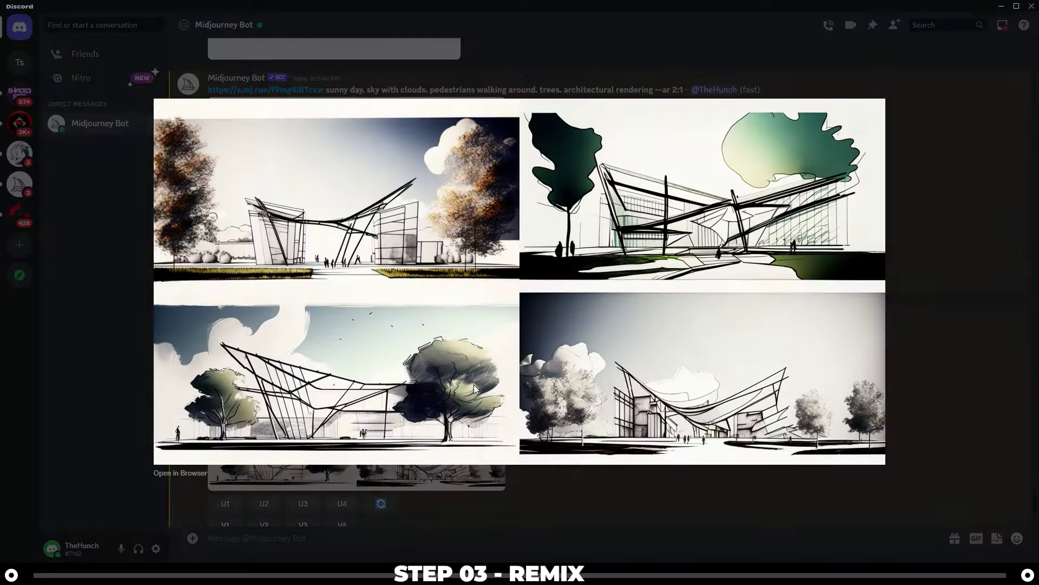
pyautogui.click(958, 332)
# - Remix image 4 of the second grid with only 'architectural rendering --ar 2:1', then enlarge the first grid
pyautogui.scroll(-1, 804, 352)
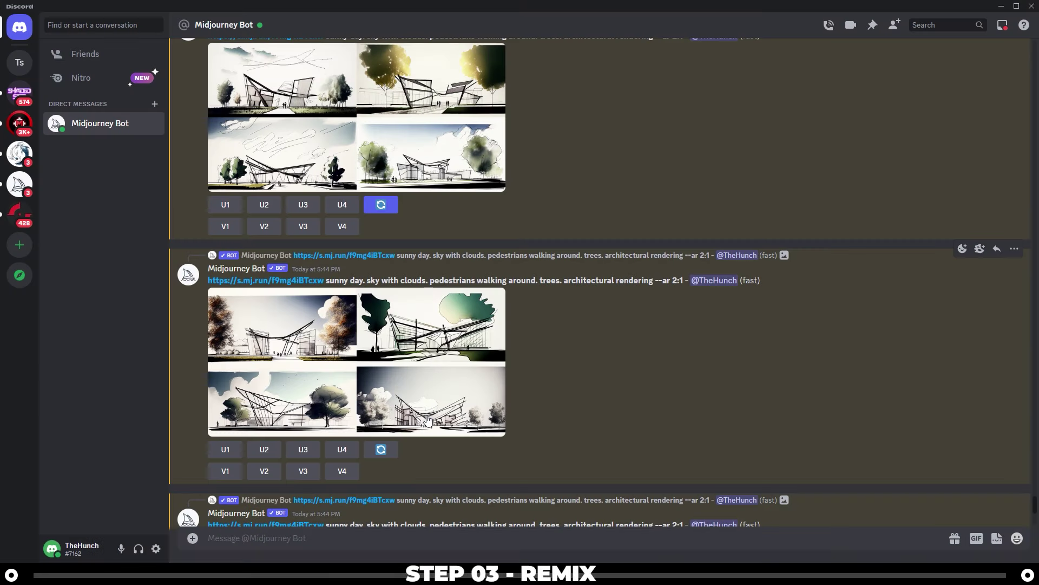
pyautogui.click(342, 472)
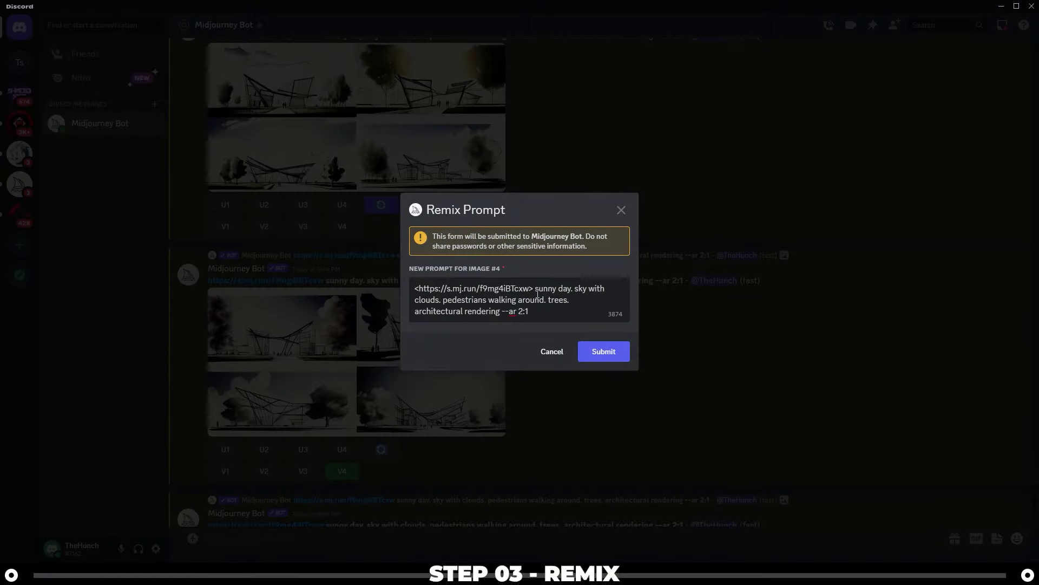
pyautogui.moveTo(415, 311); pyautogui.dragTo(326, 277)
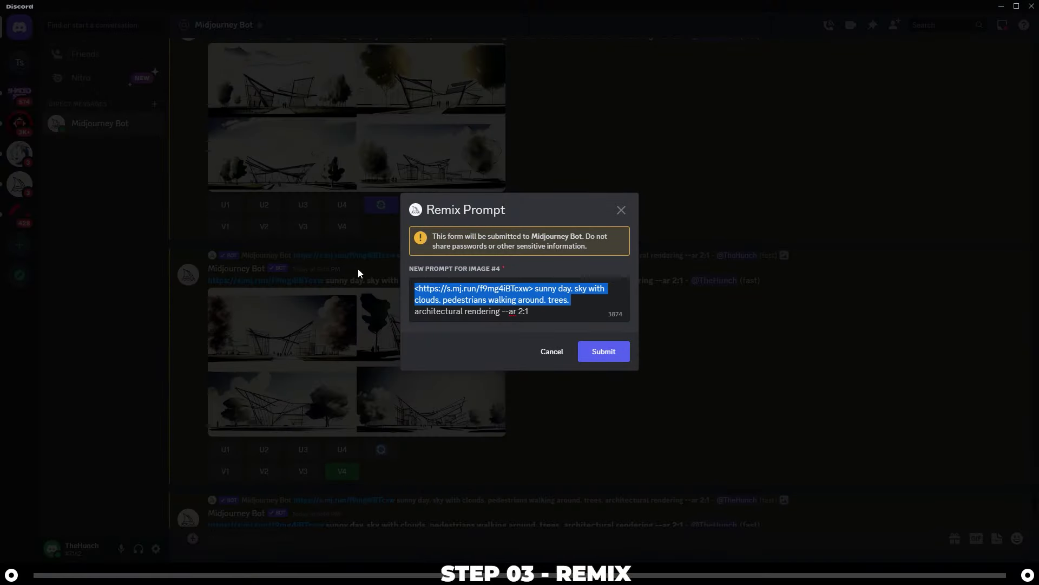
pyautogui.press('BackSpace')
pyautogui.click(607, 351)
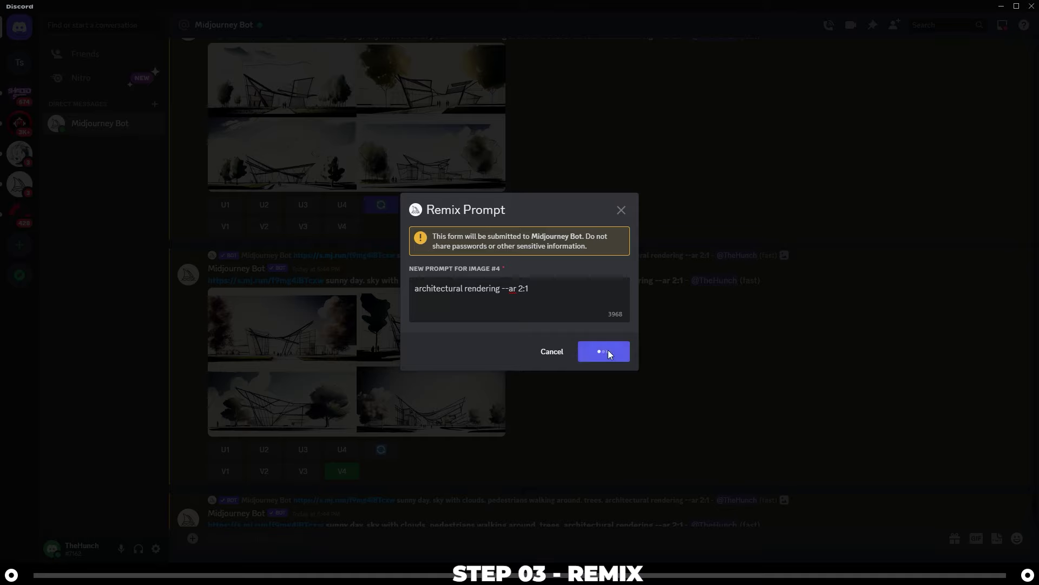
pyautogui.scroll(3, 403, 295)
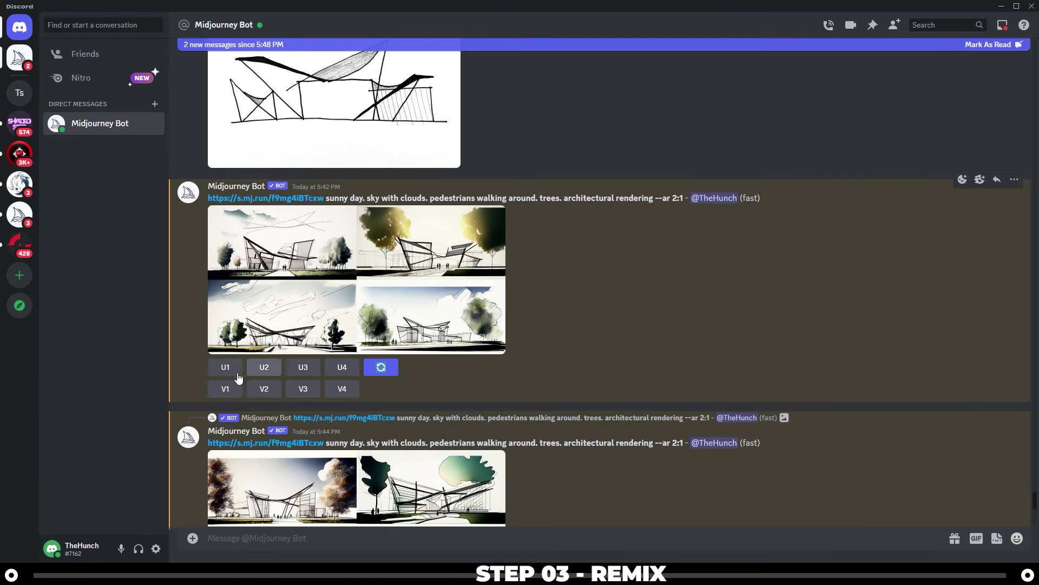
pyautogui.click(269, 281)
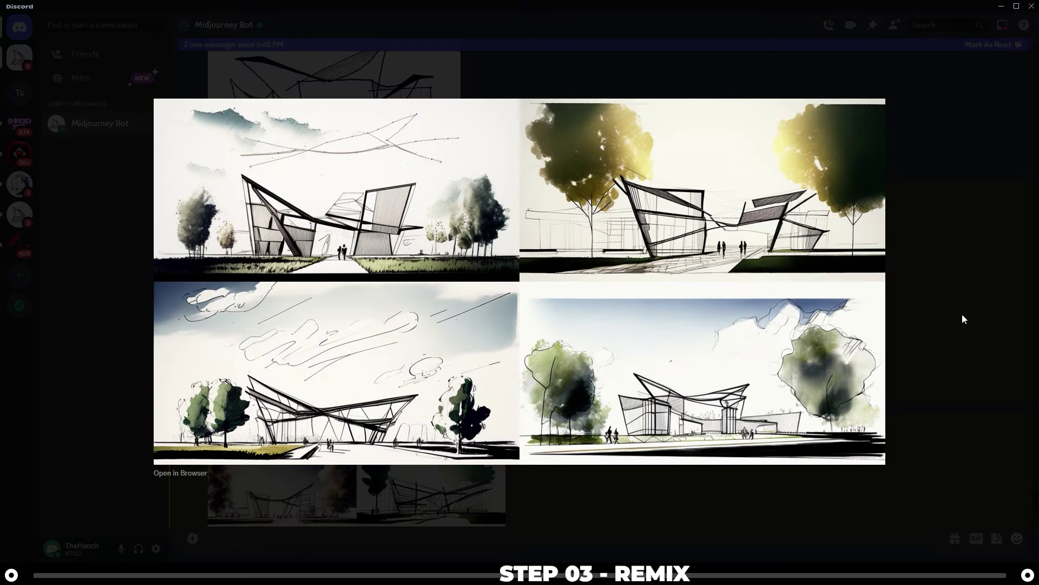
# - Remix image 1 of the first sketch grid with only 'architectural rendering --ar 2:1'
pyautogui.click(962, 319)
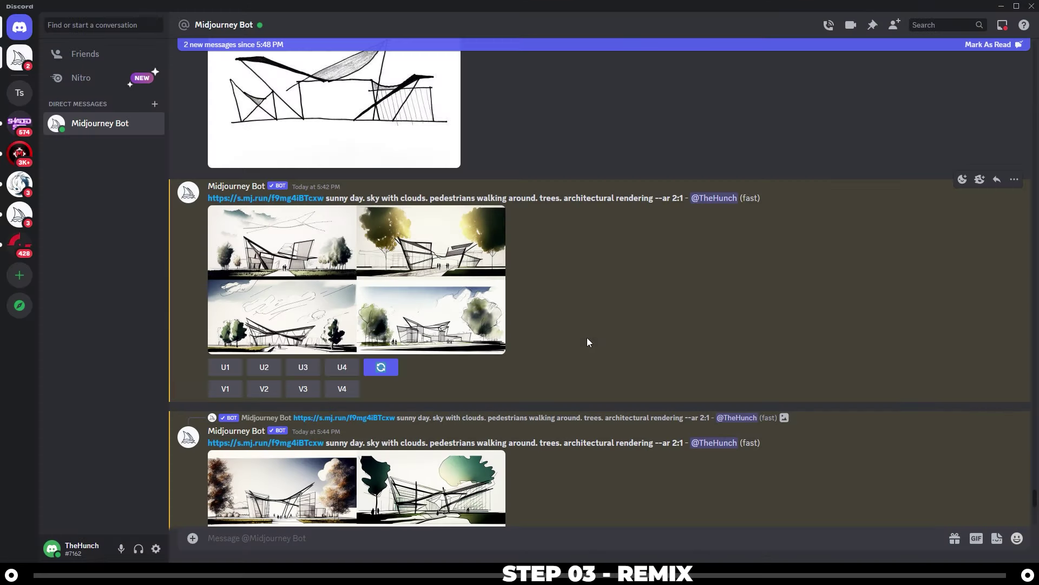
pyautogui.click(226, 390)
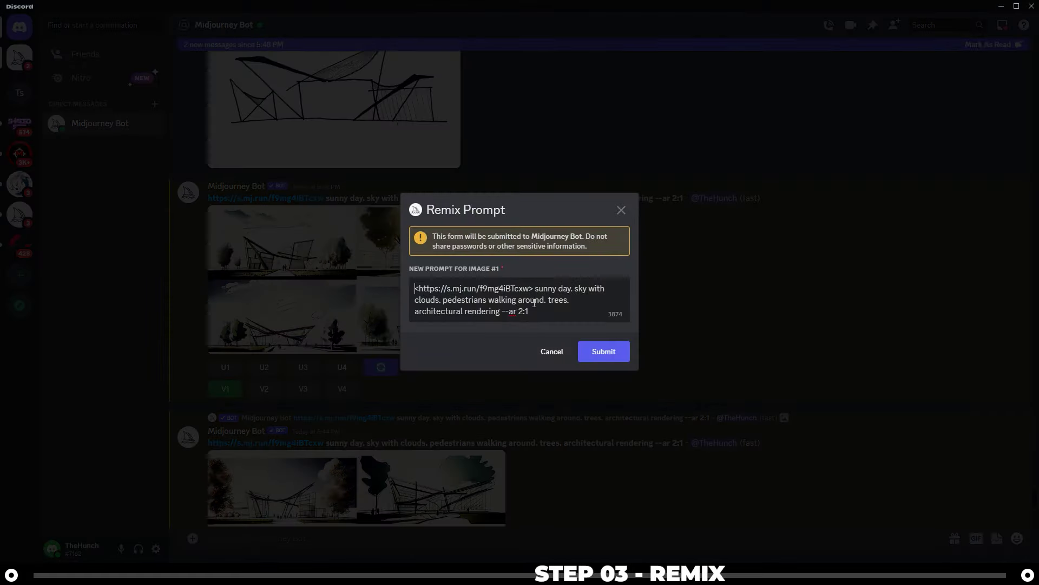
pyautogui.moveTo(414, 311); pyautogui.dragTo(359, 254)
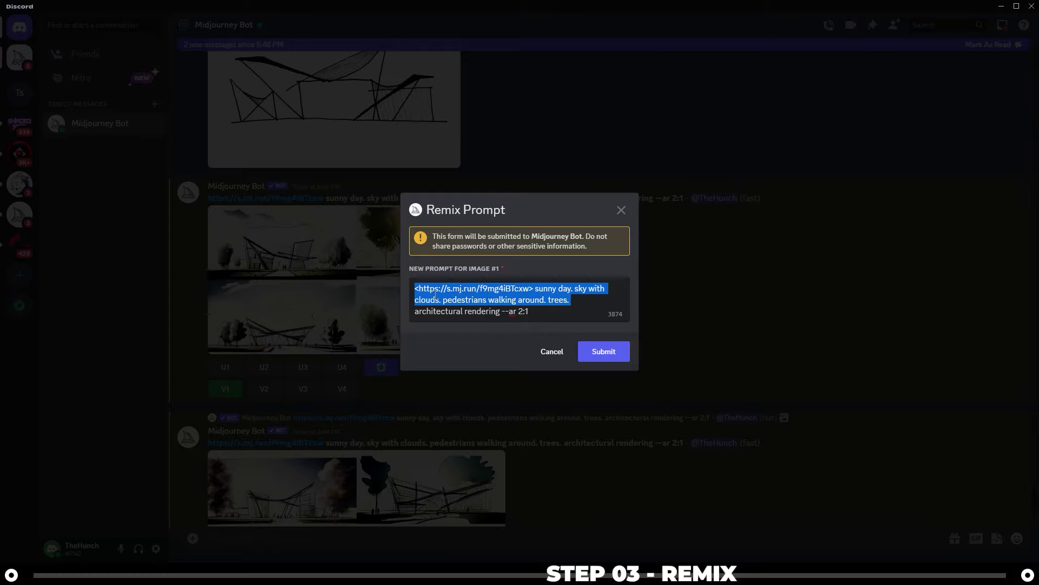
pyautogui.press('BackSpace')
pyautogui.click(616, 353)
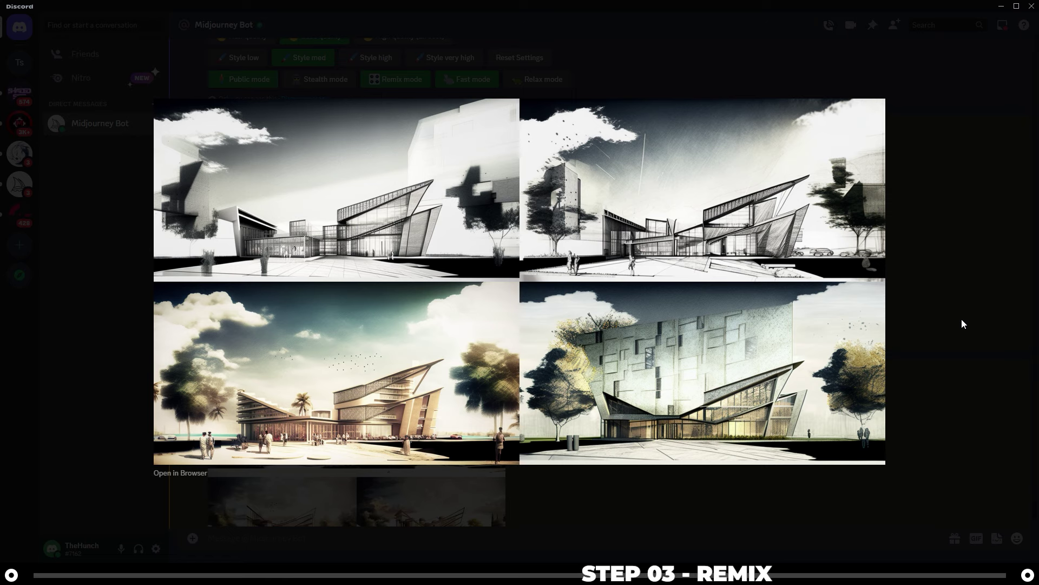
# - Inspect the resulting remix grids enlarged, including the sketch-style one
pyautogui.click(937, 296)
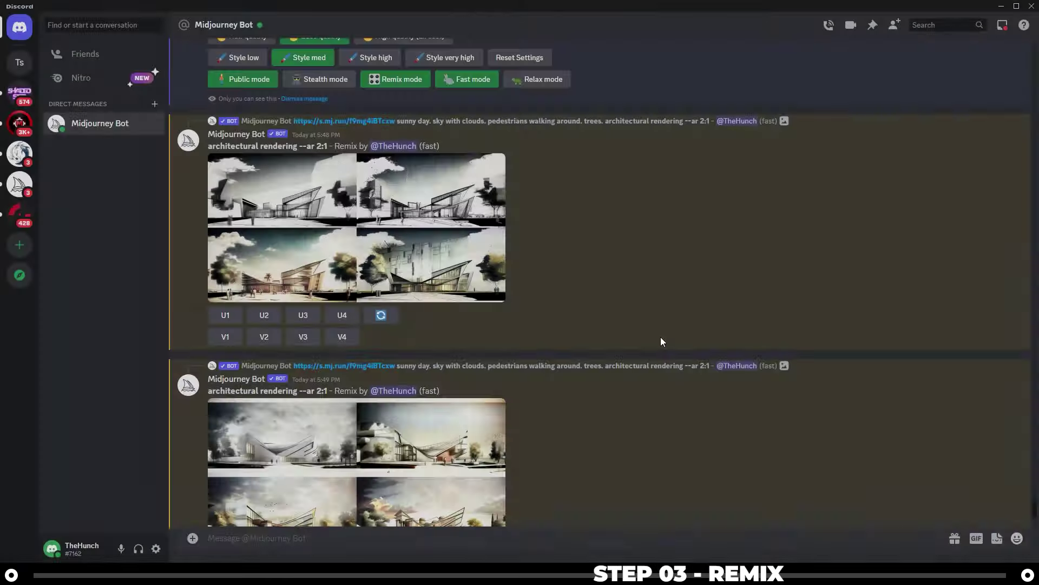
pyautogui.scroll(-3, 661, 339)
pyautogui.click(440, 395)
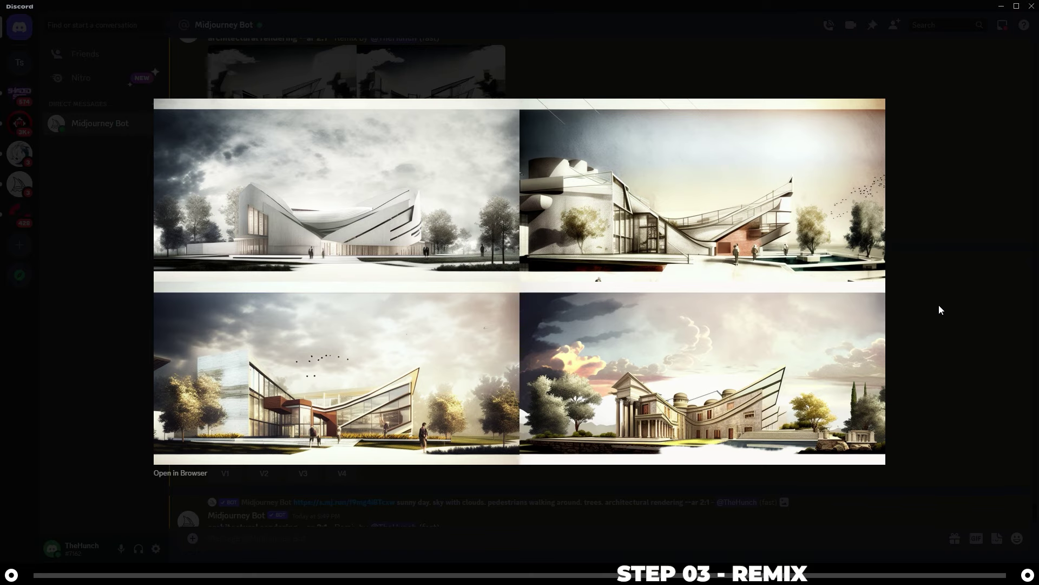
pyautogui.click(939, 304)
pyautogui.click(357, 390)
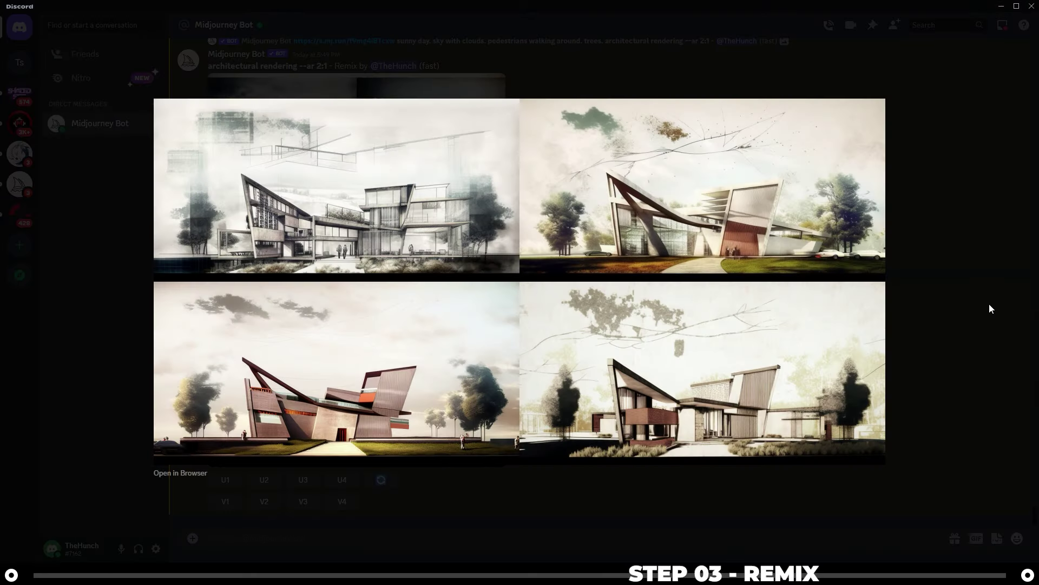
pyautogui.click(949, 301)
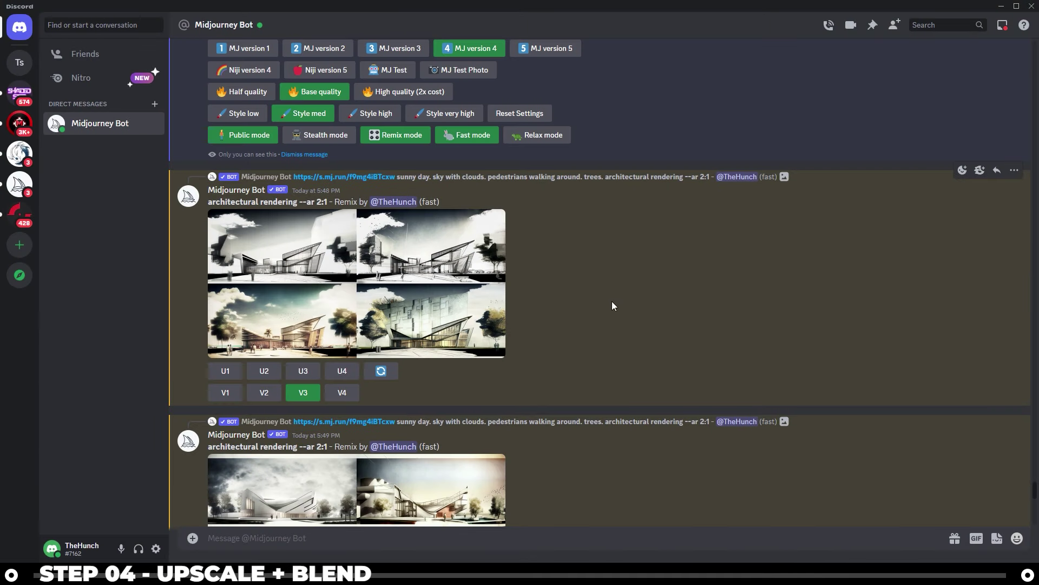
# - Upscale image 3 of the first remix grid, image 3 of the second, and image 1 of the third
pyautogui.scroll(-2, 616, 298)
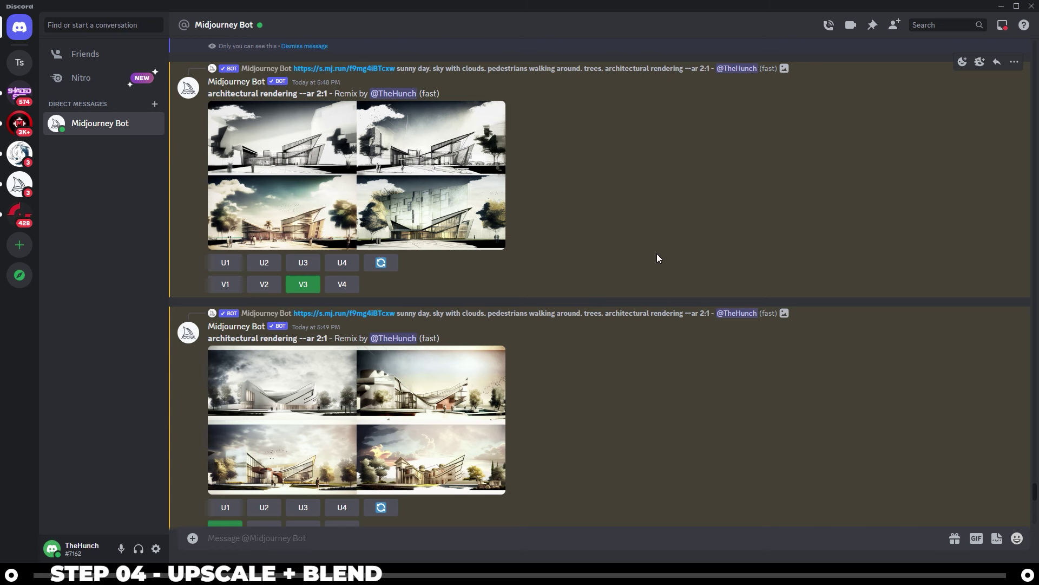
pyautogui.click(486, 162)
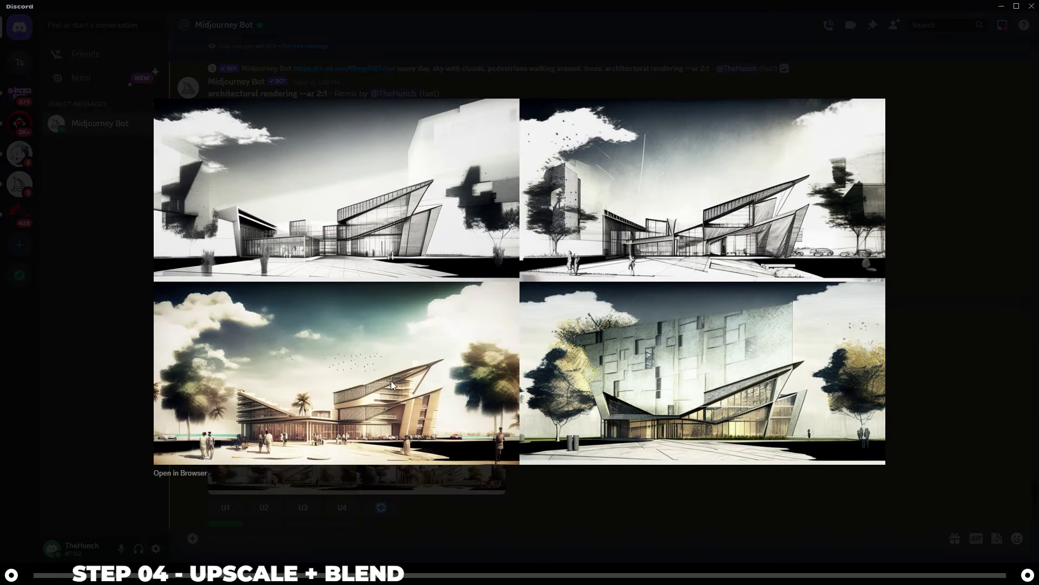
pyautogui.click(962, 288)
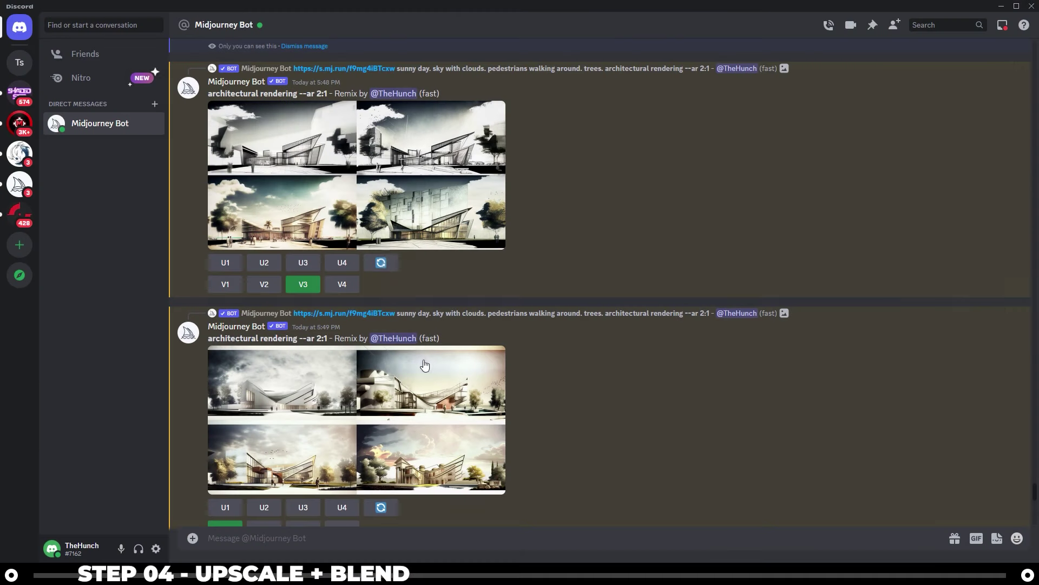
pyautogui.click(302, 265)
pyautogui.scroll(-2, 545, 326)
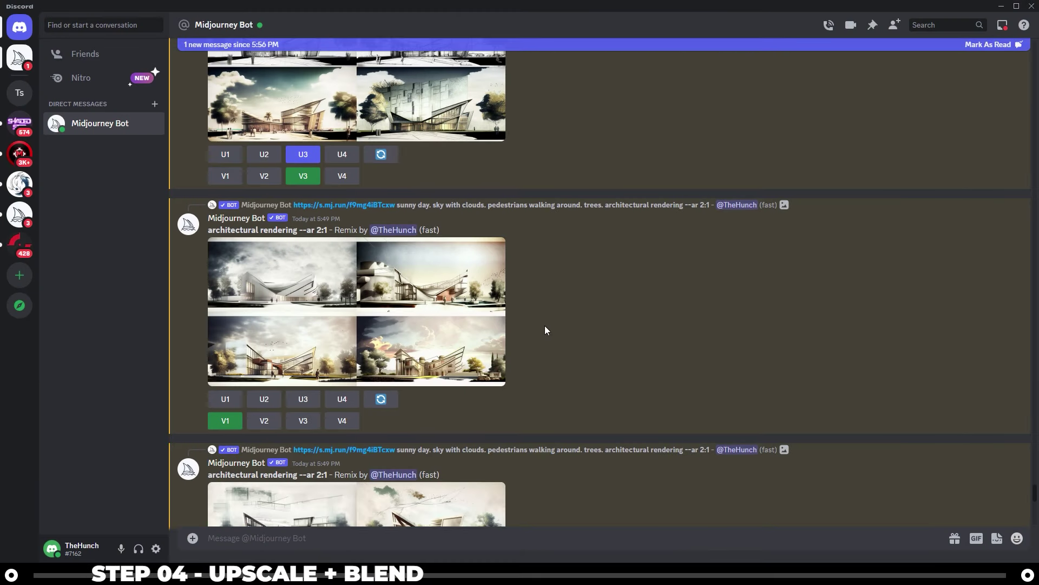
pyautogui.click(445, 323)
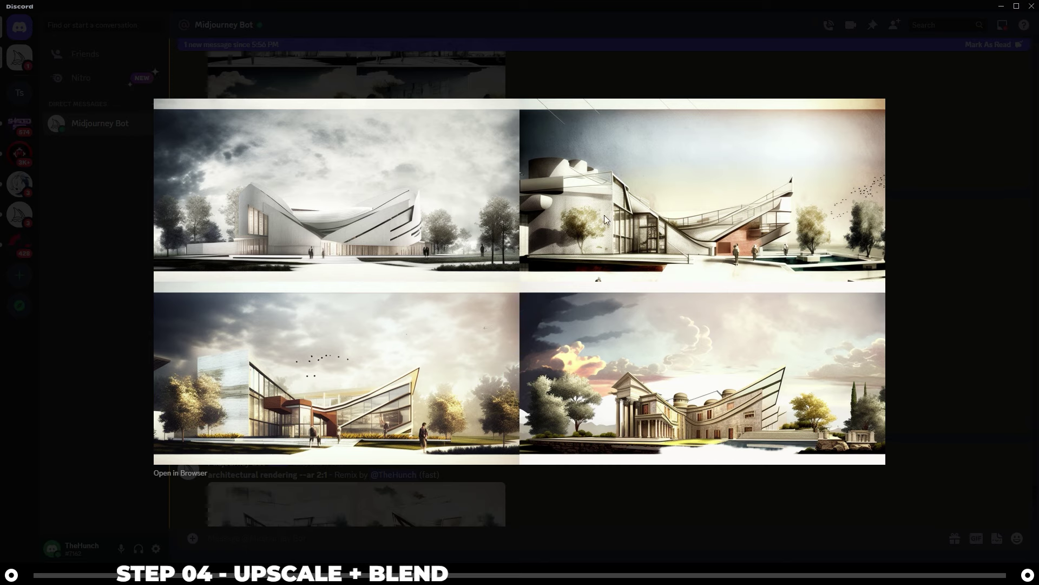
pyautogui.click(954, 303)
pyautogui.click(302, 399)
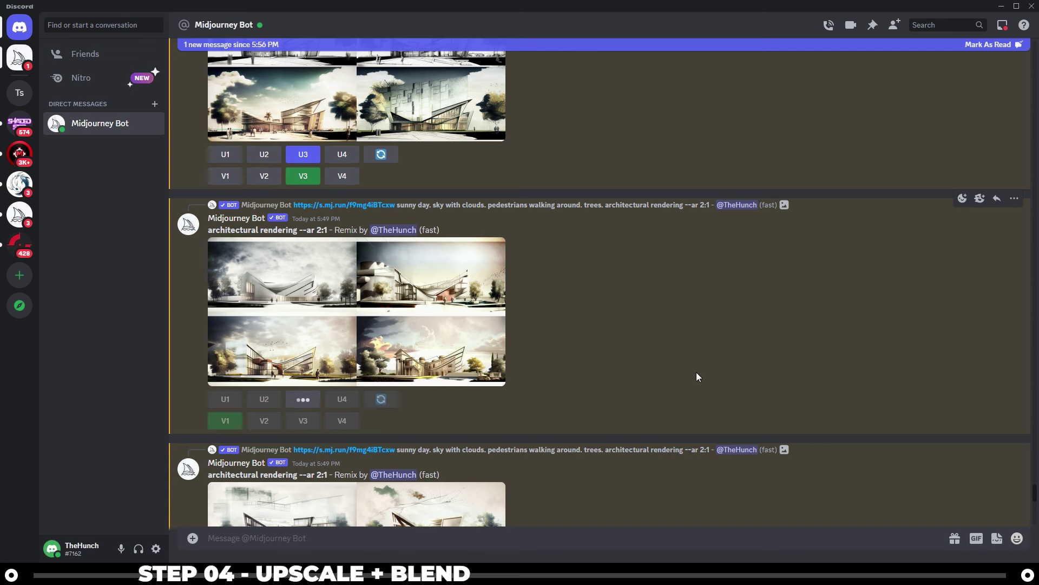
pyautogui.scroll(-4, 695, 369)
pyautogui.click(442, 321)
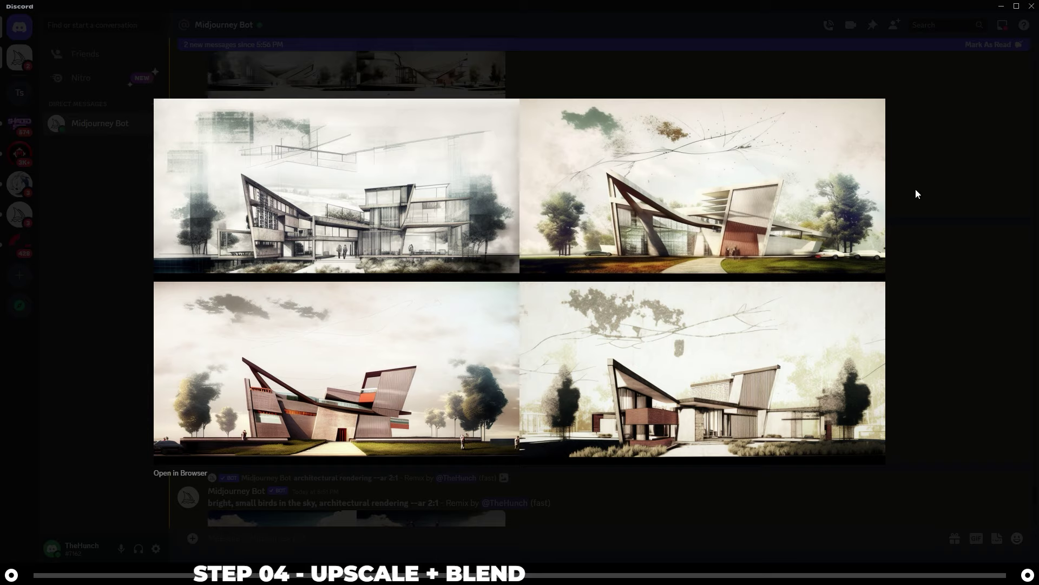
pyautogui.click(987, 178)
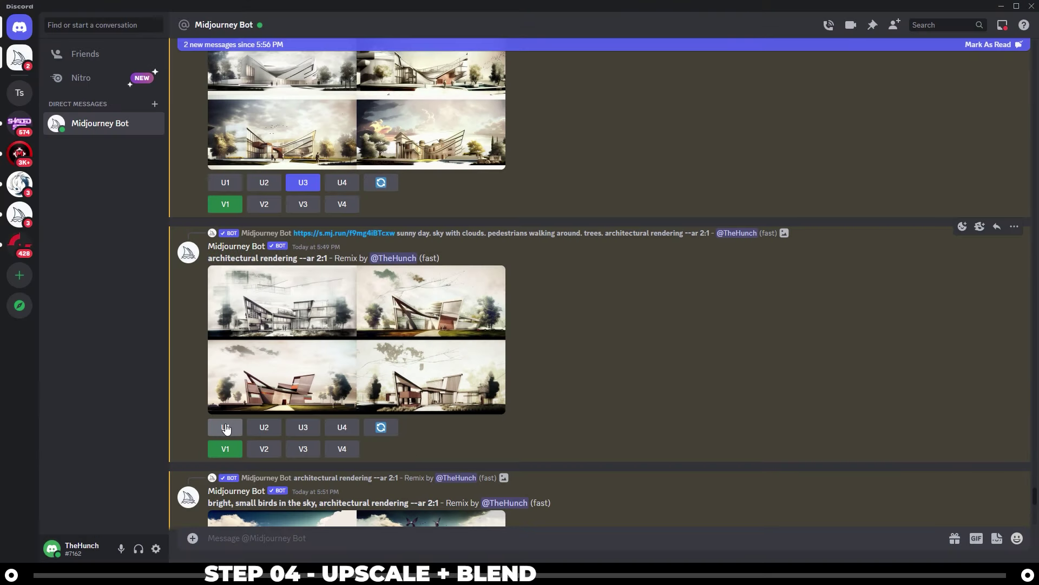
pyautogui.click(226, 427)
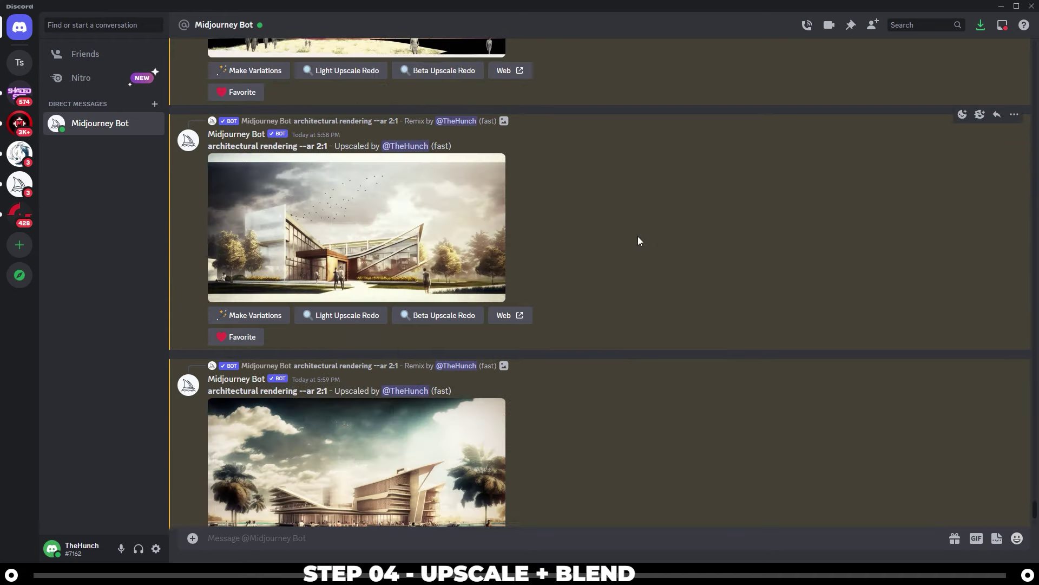
# - Save the upscaled rendering to disk from its full-size view
pyautogui.click(428, 204)
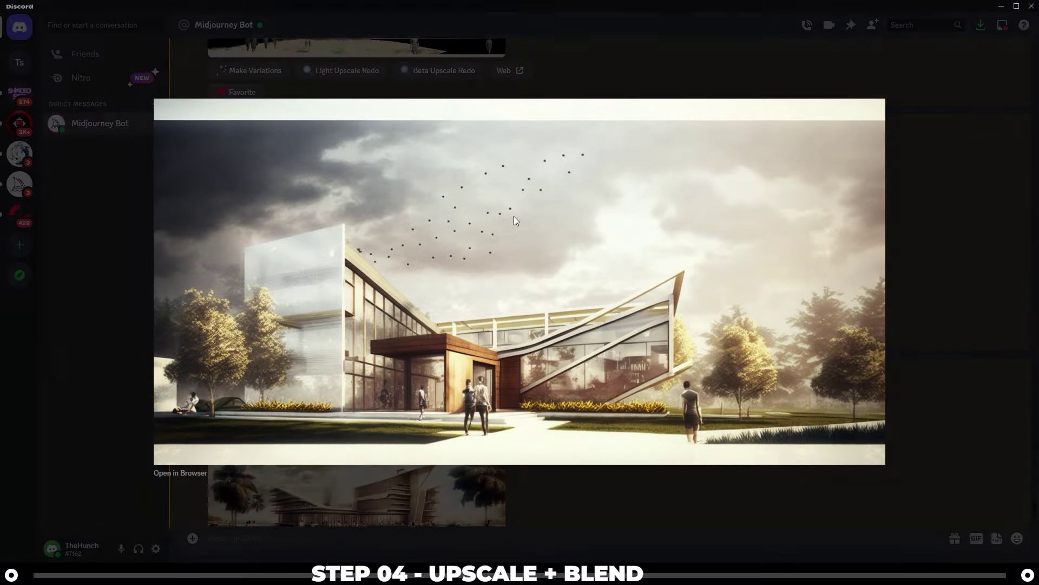
pyautogui.rightClick(512, 249)
pyautogui.click(553, 281)
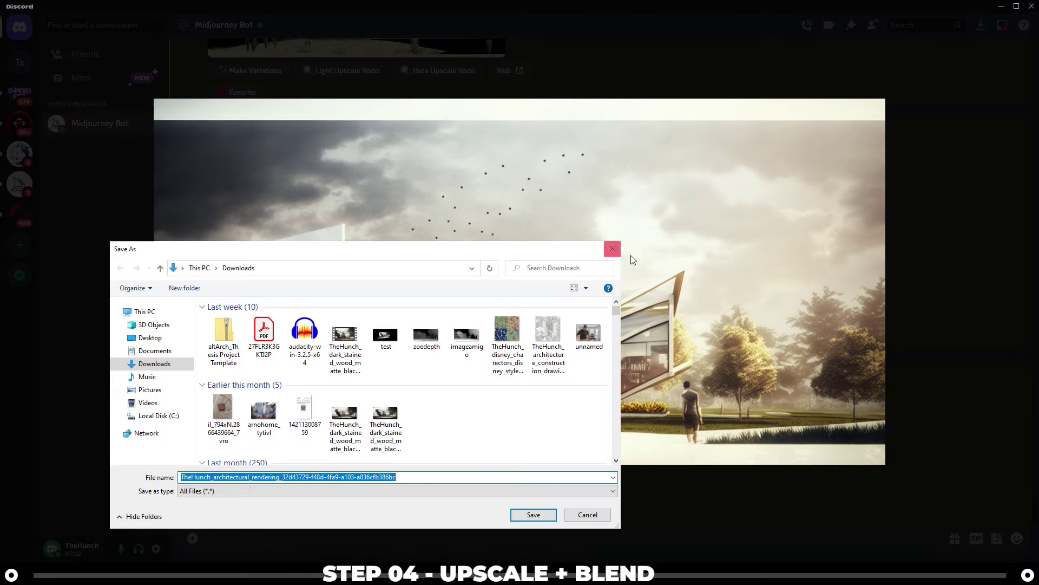
pyautogui.click(553, 517)
pyautogui.click(998, 221)
# - Inspect the palm-tree and sketch-style upscaled renderings enlarged, then return to chat
pyautogui.scroll(-3, 457, 414)
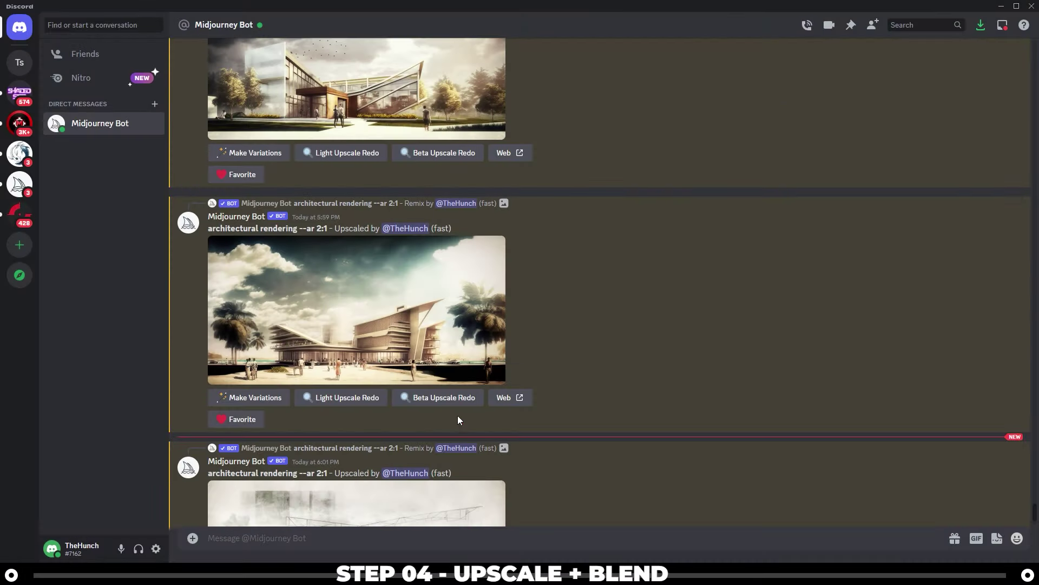
pyautogui.click(382, 316)
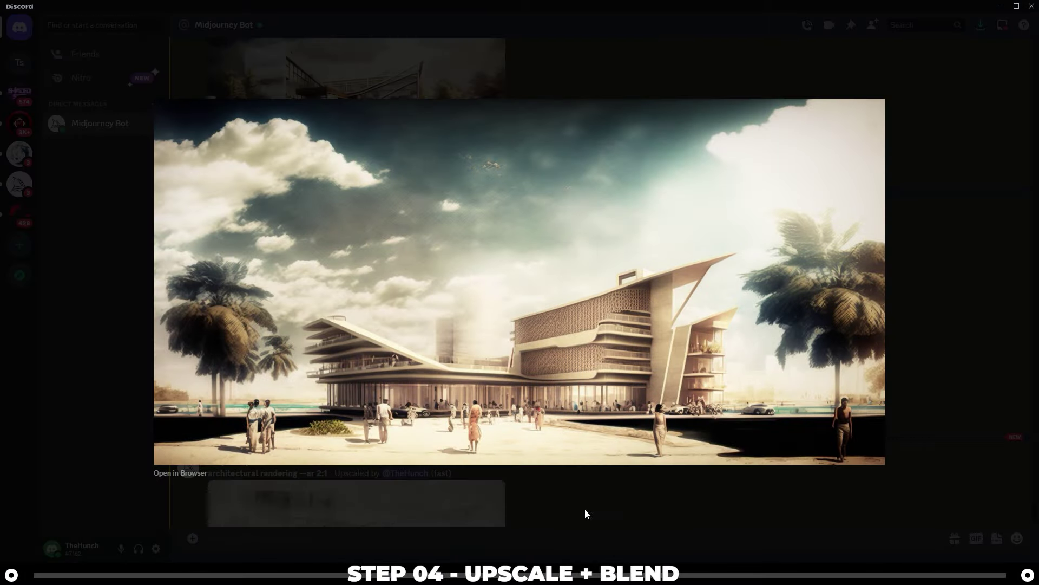
pyautogui.click(585, 513)
pyautogui.click(476, 379)
pyautogui.click(561, 515)
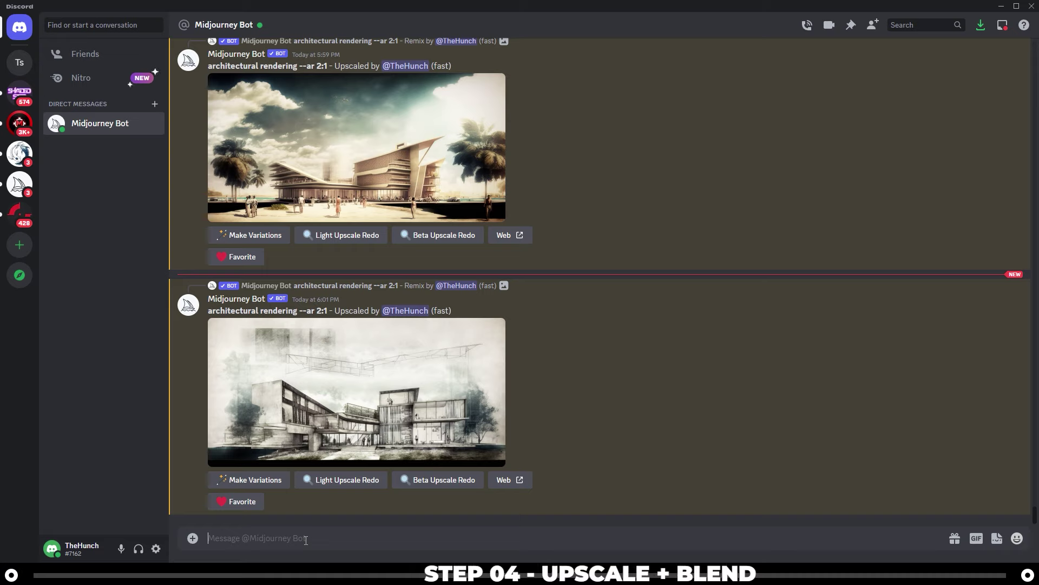
# - Start a /blend with an image3 slot and dimensions set to Landscape
pyautogui.write('/')
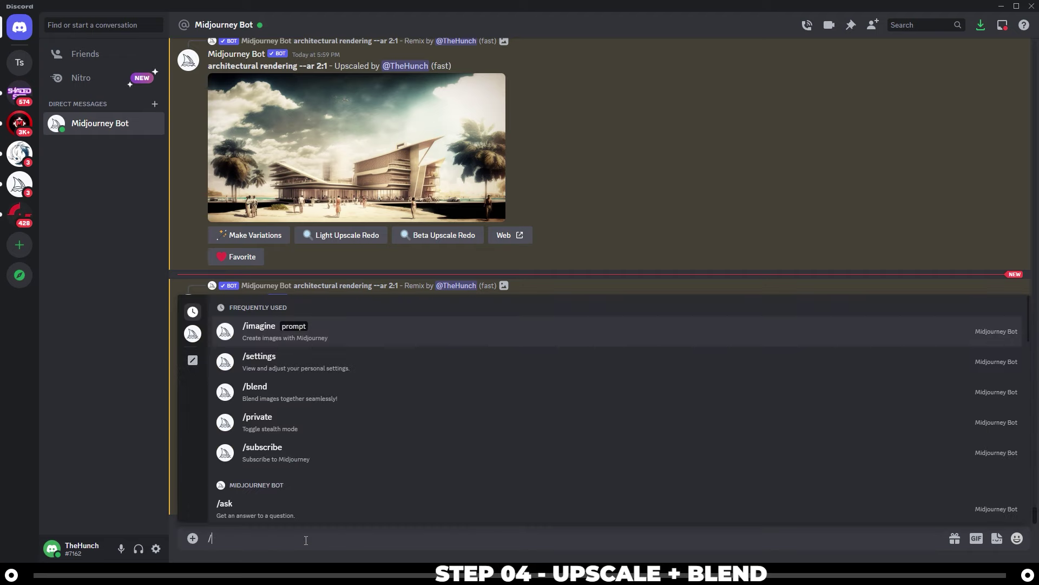
pyautogui.write('blend')
pyautogui.press('Return')
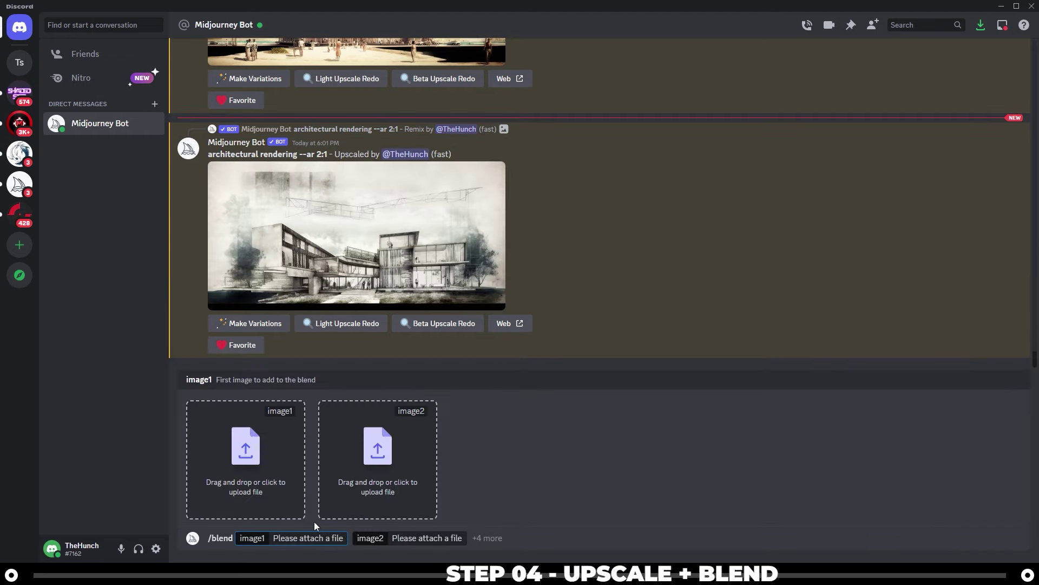
pyautogui.click(489, 537)
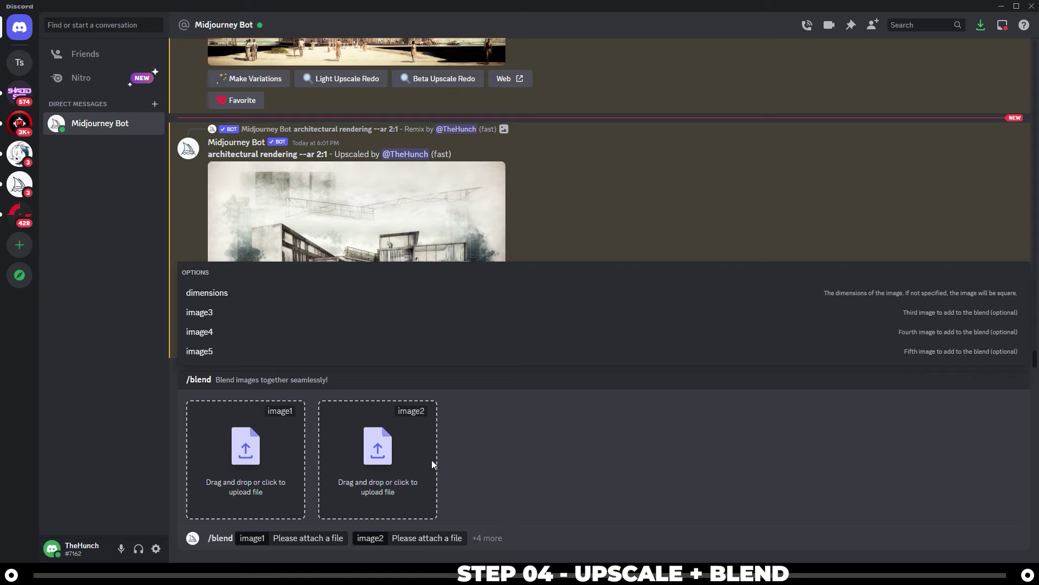
pyautogui.click(215, 314)
pyautogui.click(605, 538)
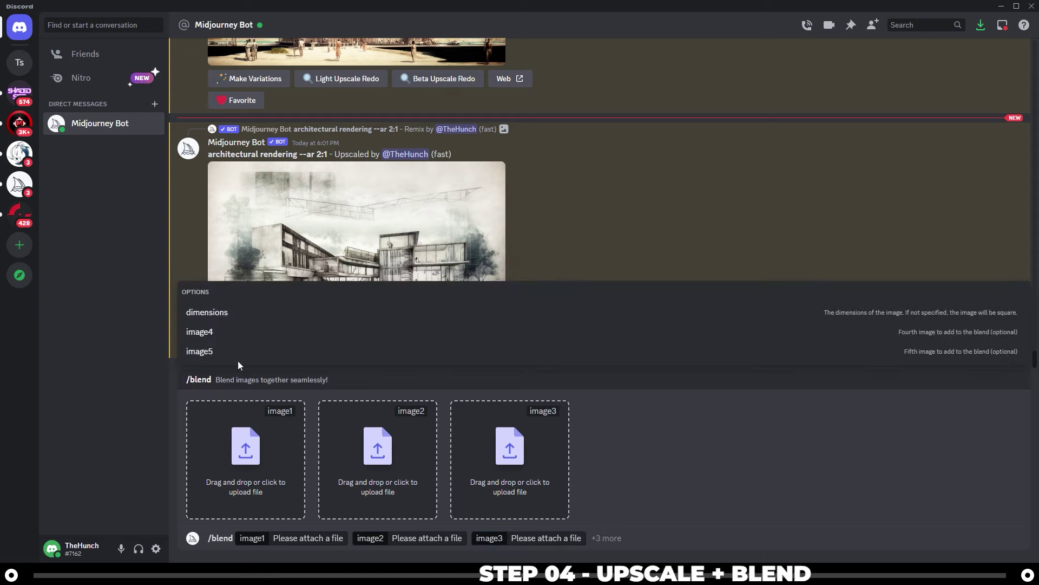
pyautogui.click(218, 314)
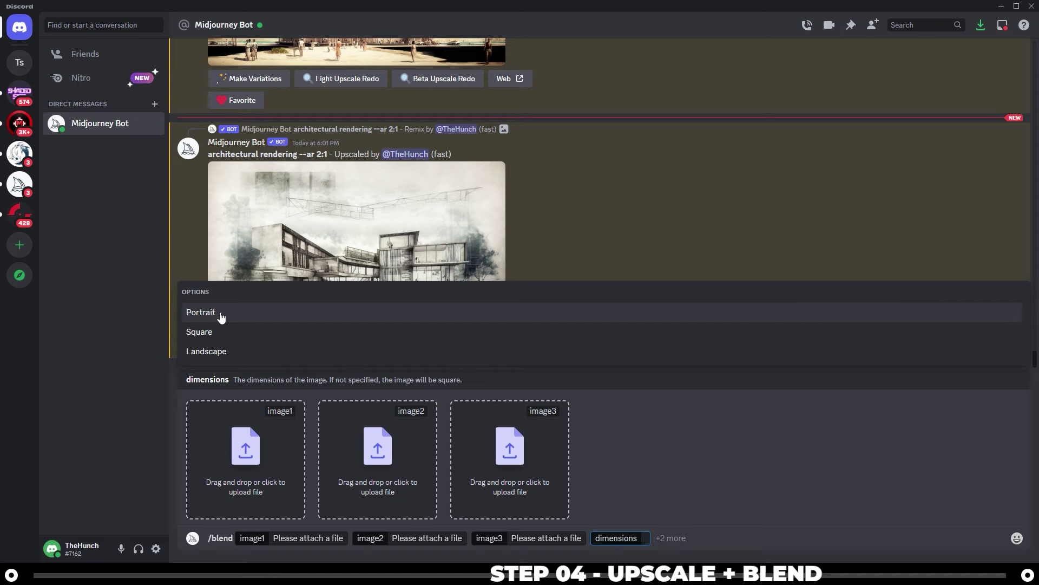
pyautogui.click(222, 353)
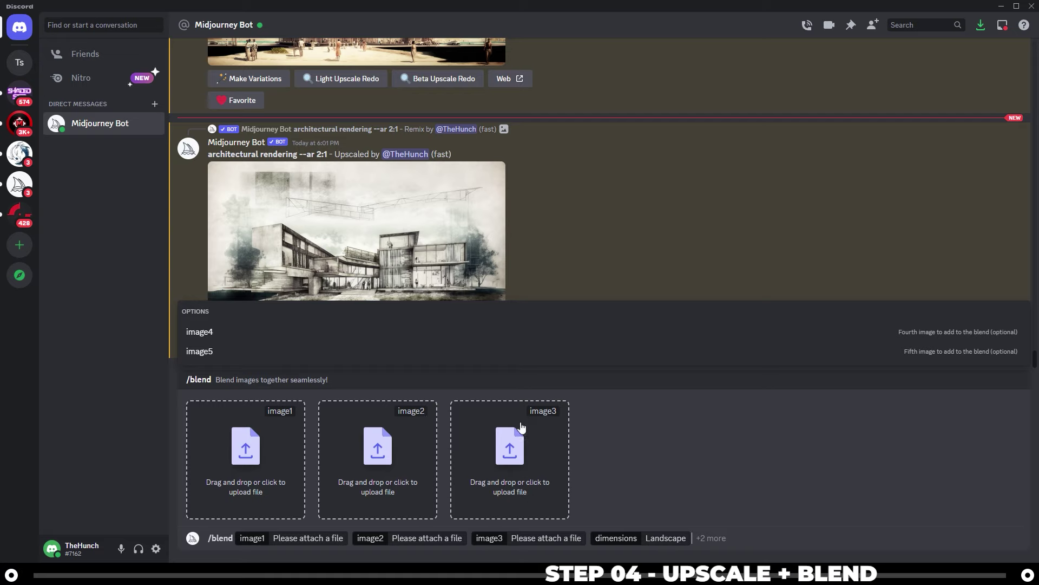
# - Attach the three downloaded upscaled renderings as image1, image2 and image3
pyautogui.click(246, 461)
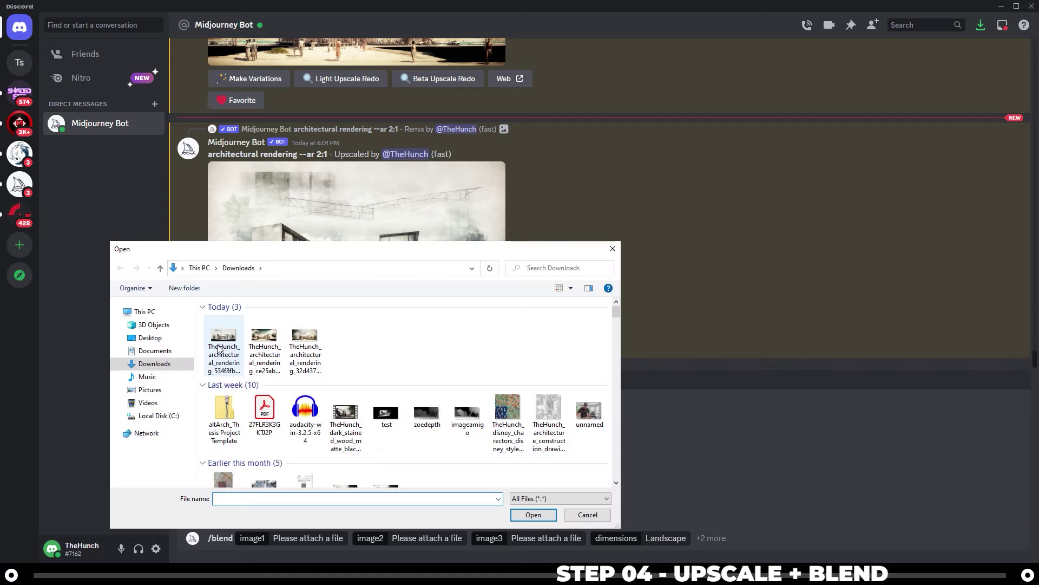
pyautogui.doubleClick(219, 349)
pyautogui.click(391, 436)
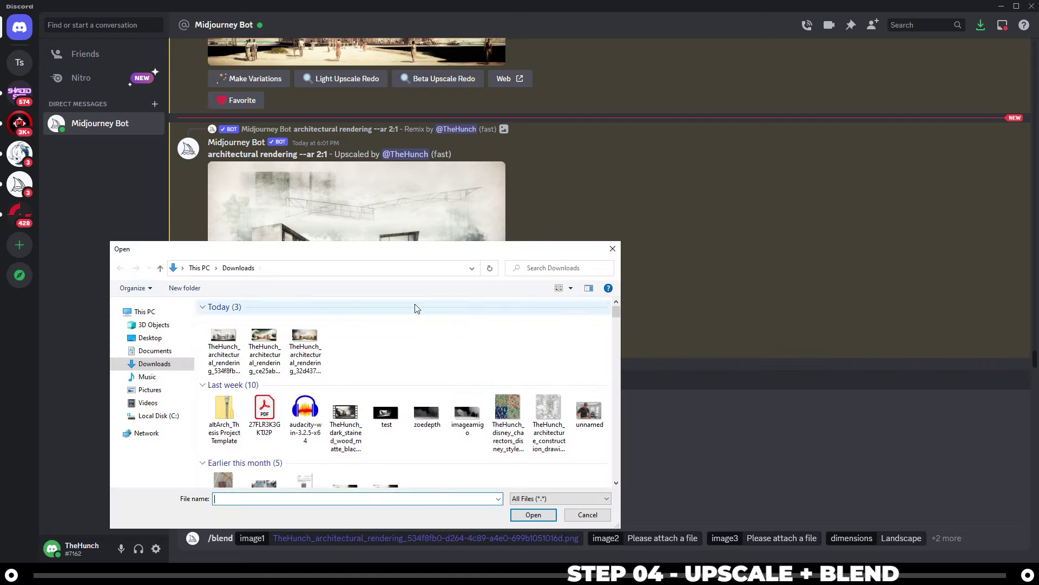
pyautogui.click(265, 347)
pyautogui.click(534, 515)
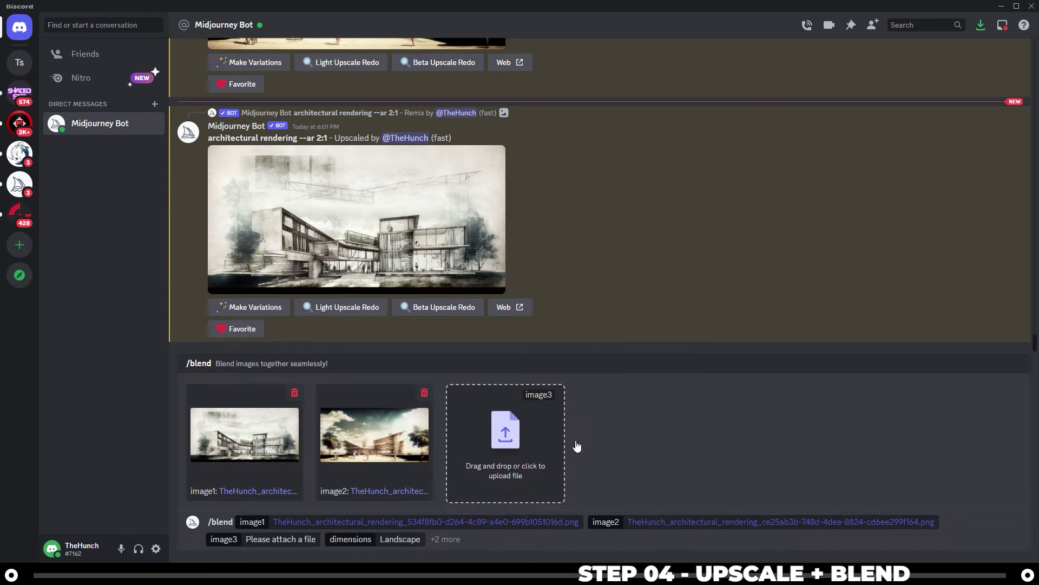
pyautogui.click(561, 442)
pyautogui.click(296, 341)
pyautogui.click(533, 514)
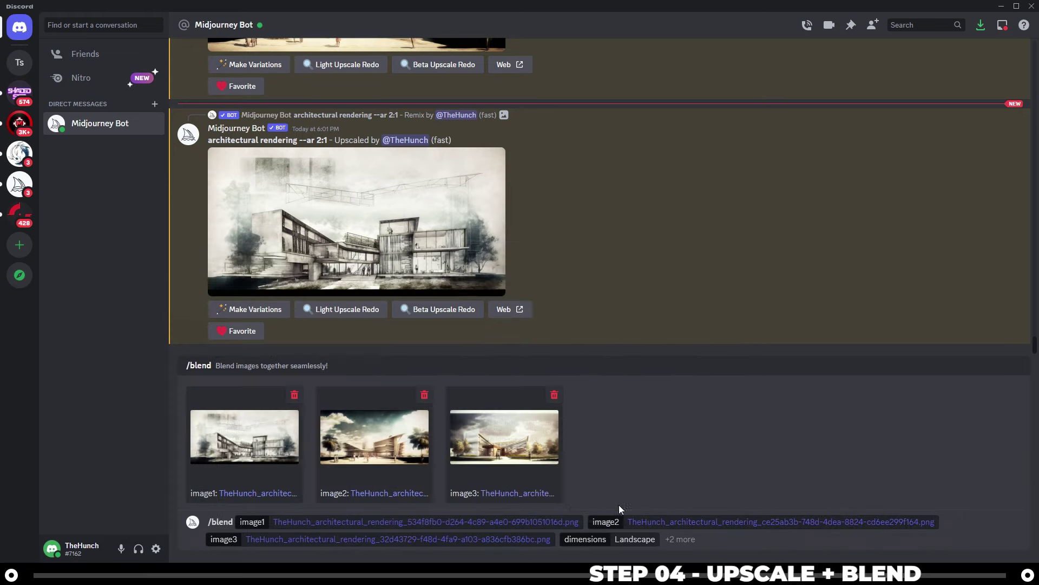
# - Send the three-image blend, inspect the blended grid enlarged, then request the U3 upscale
pyautogui.press('Return')
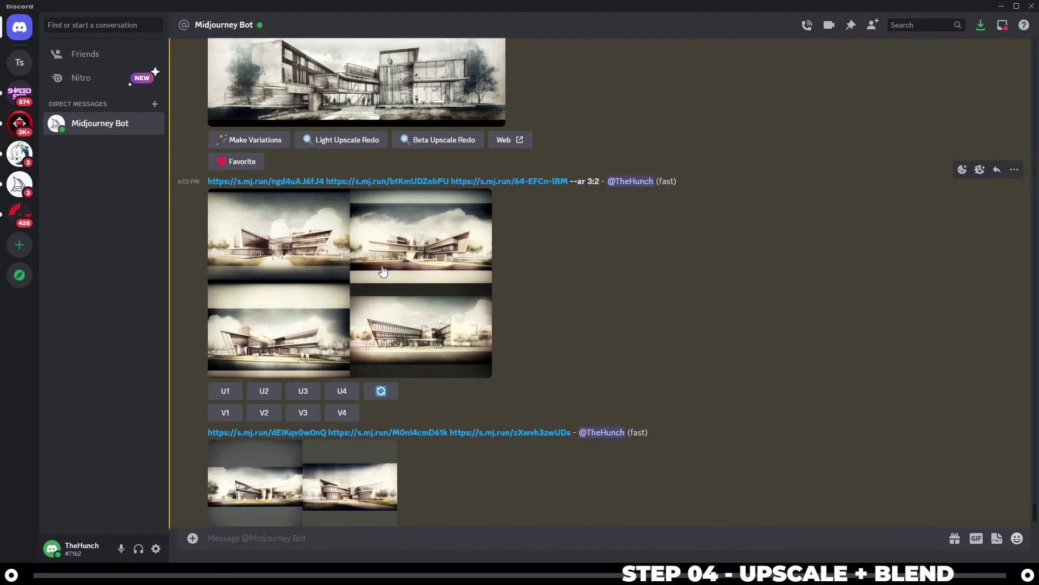
pyautogui.click(383, 271)
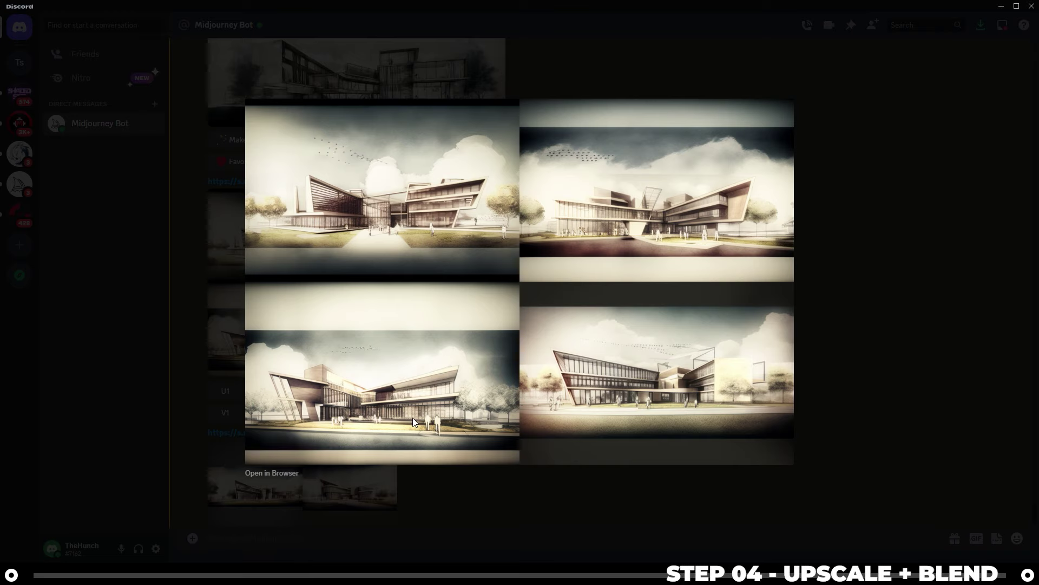
pyautogui.click(896, 363)
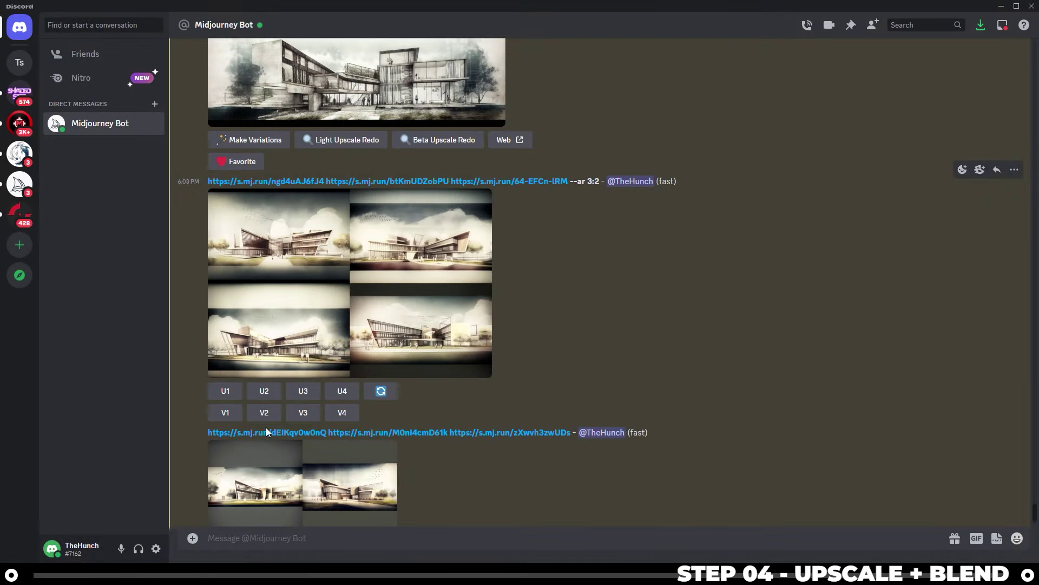
pyautogui.click(303, 391)
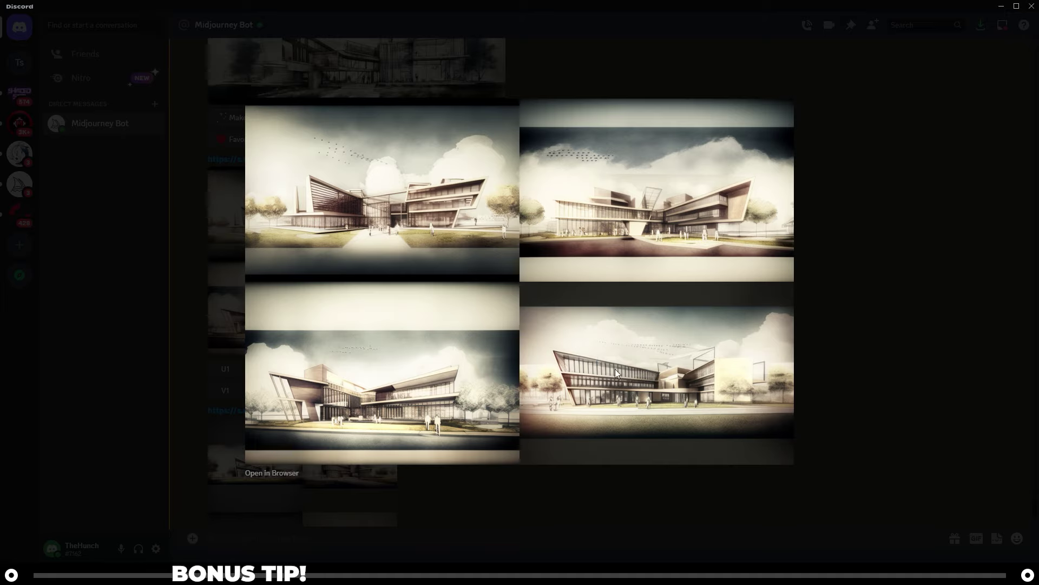
# - Remix blended image 1 (V1) with prompt 'photorealistic, architecture rendering --ar 3:2' and view the result enlarged
pyautogui.click(817, 330)
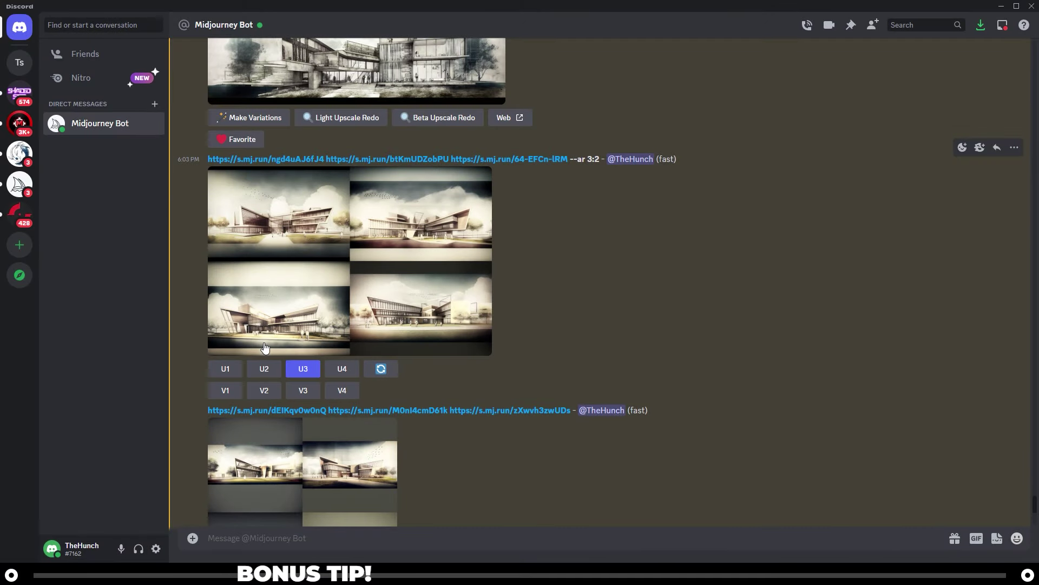
pyautogui.click(225, 390)
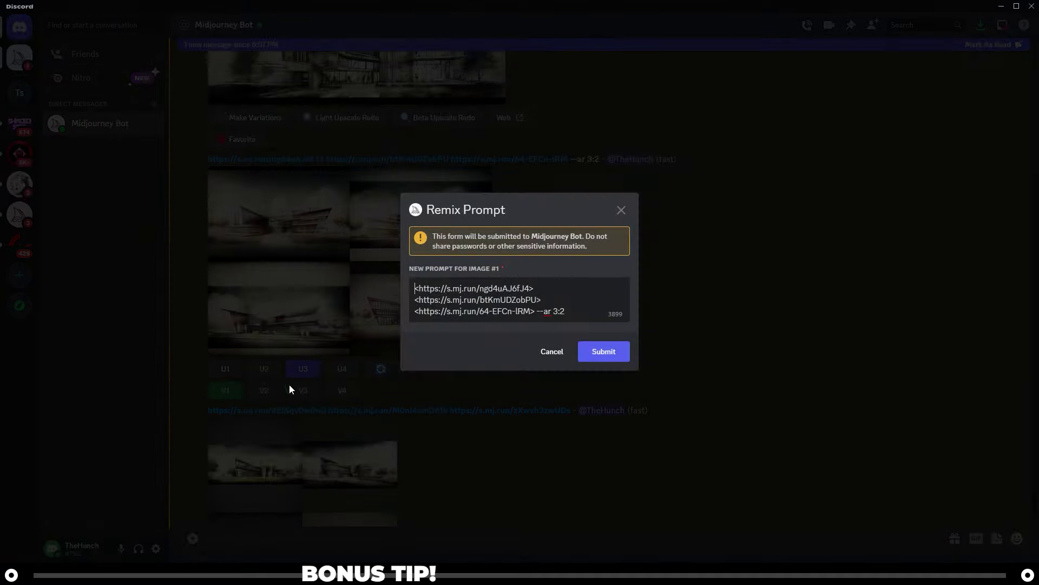
pyautogui.moveTo(535, 310); pyautogui.dragTo(301, 264)
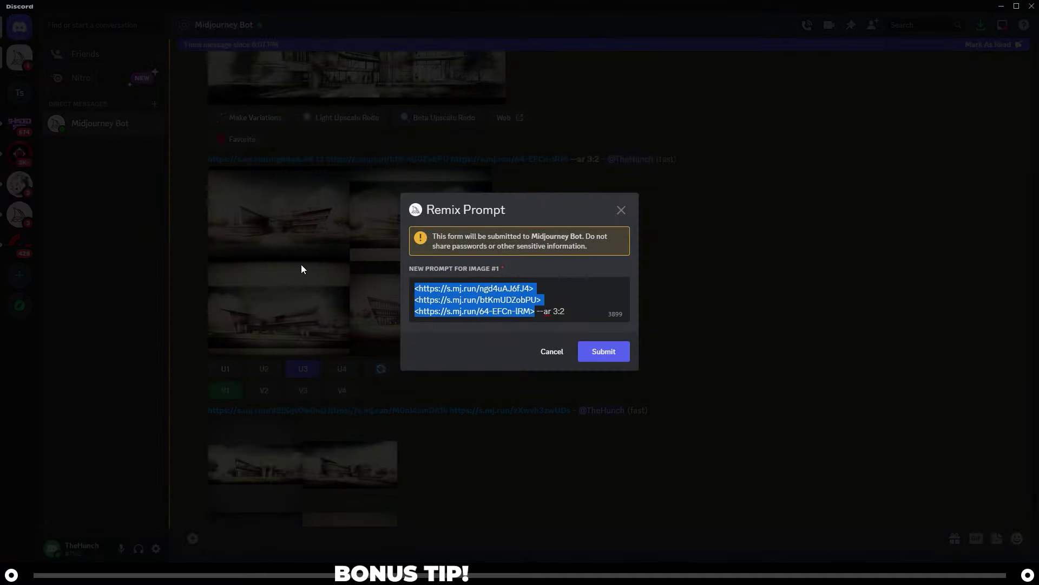
pyautogui.press('BackSpace')
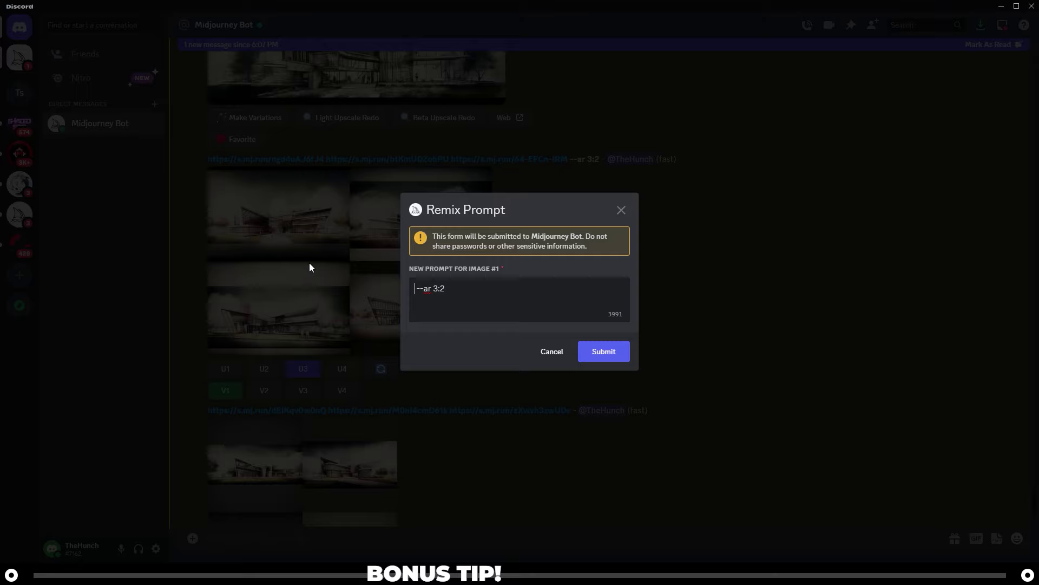
pyautogui.write('photor ')
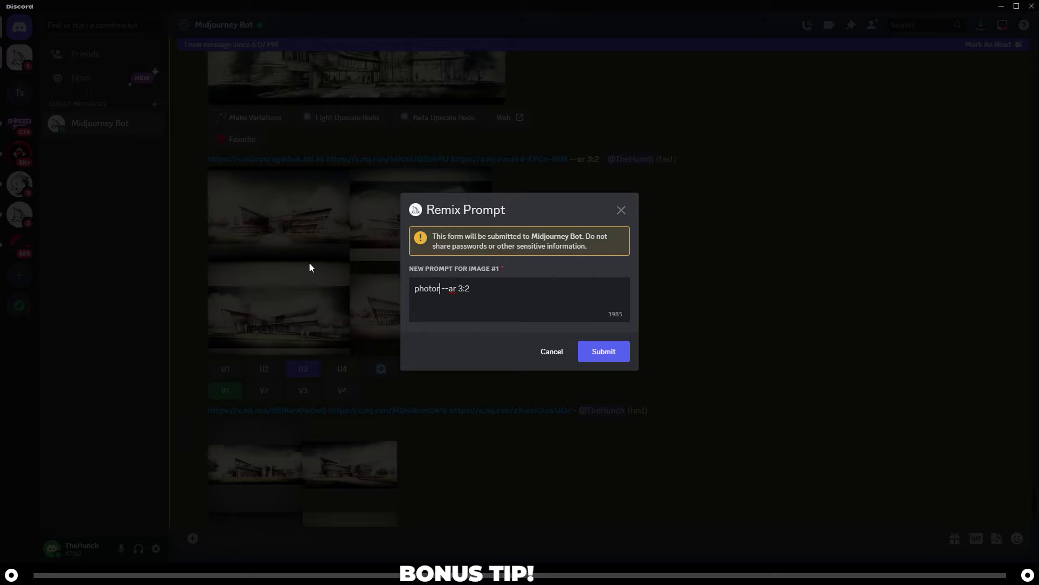
pyautogui.write('ealistic, ')
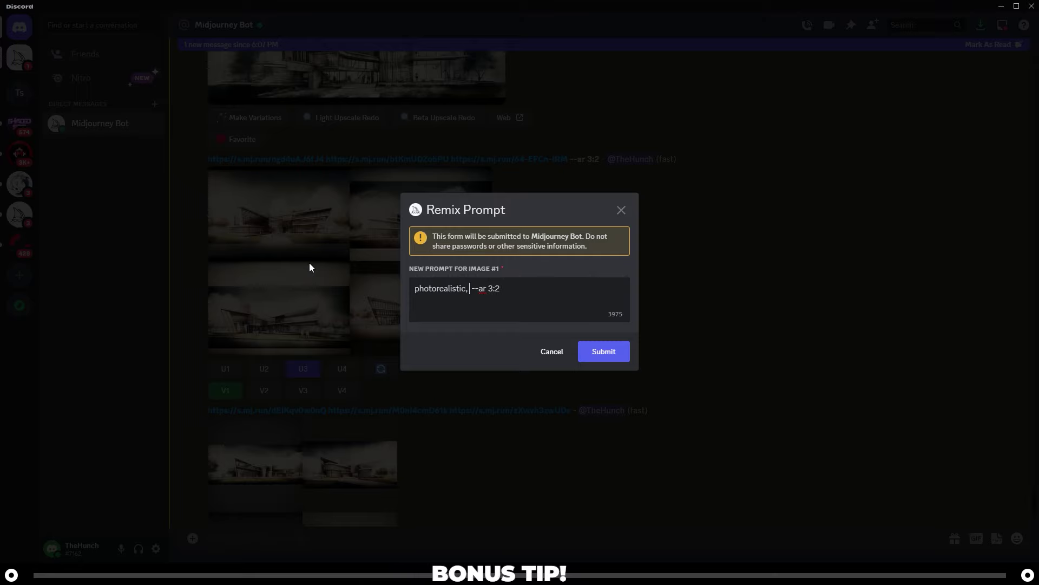
pyautogui.write('architecture render')
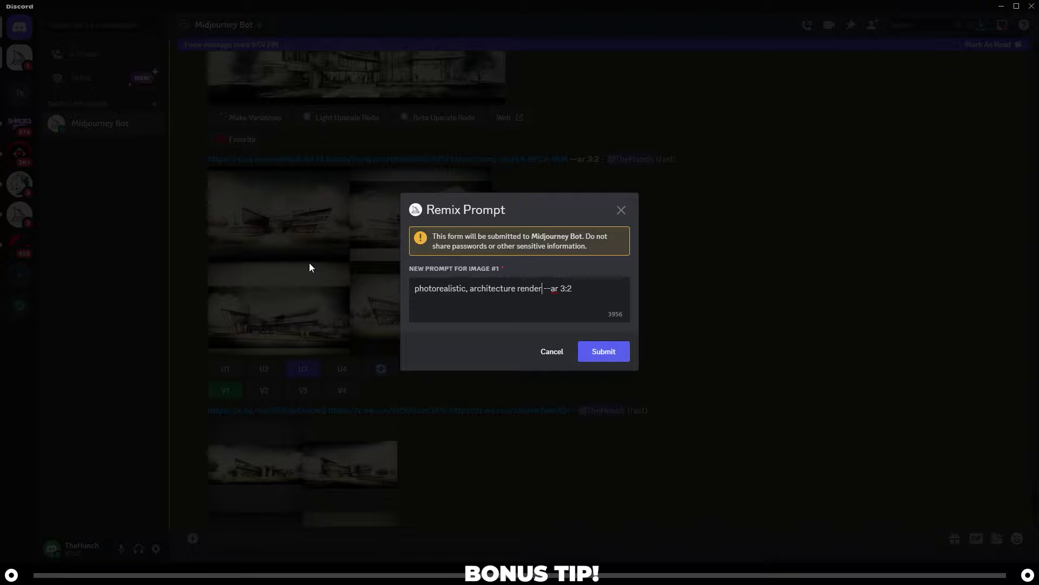
pyautogui.write('ing')
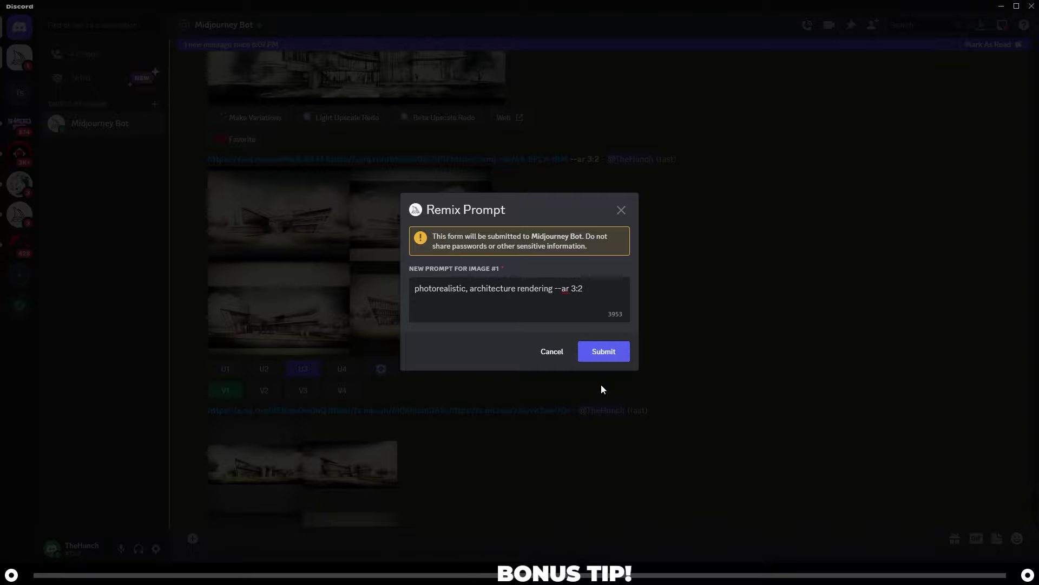
pyautogui.click(609, 353)
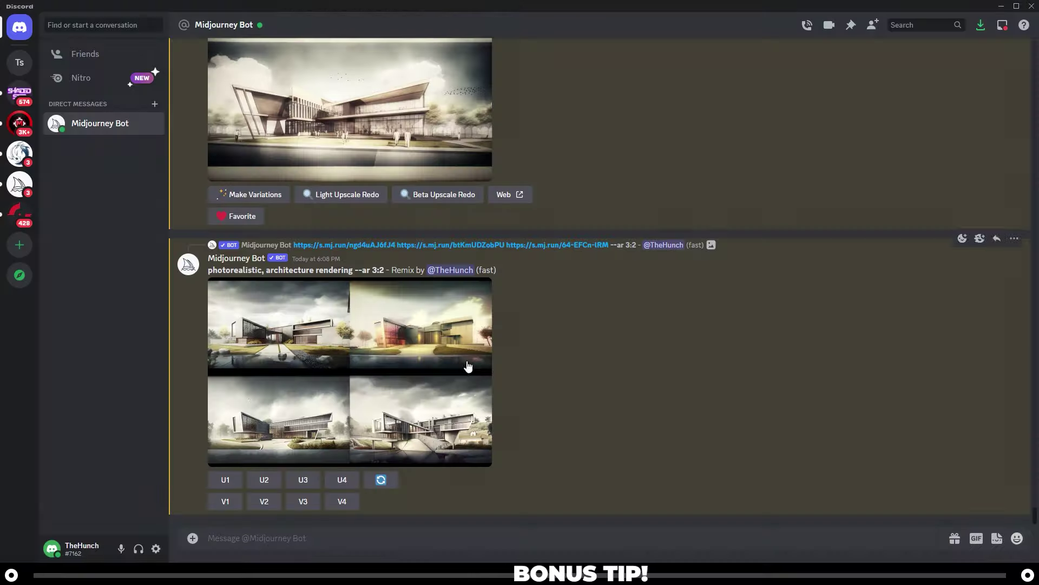
pyautogui.click(464, 364)
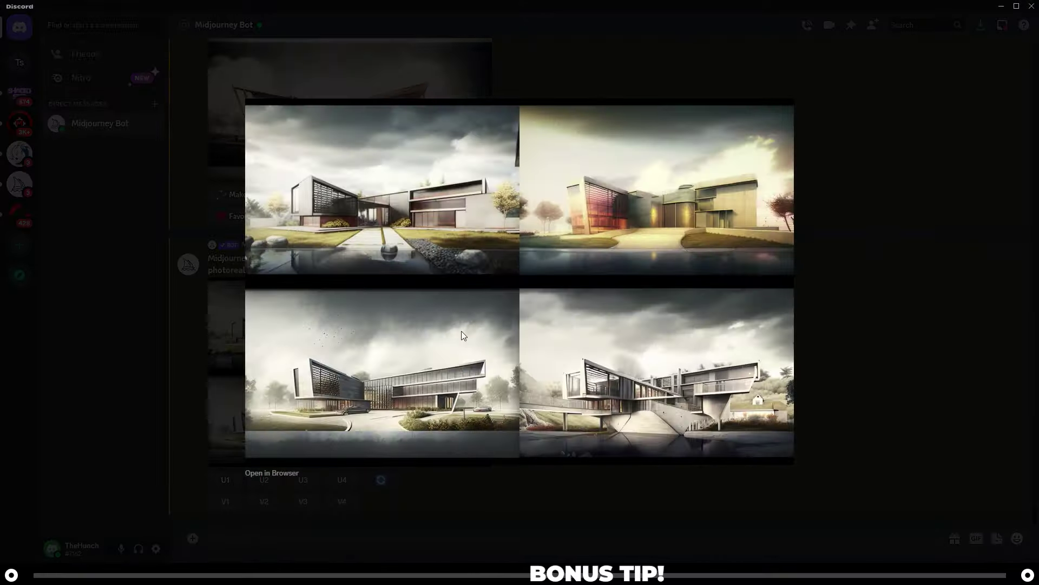